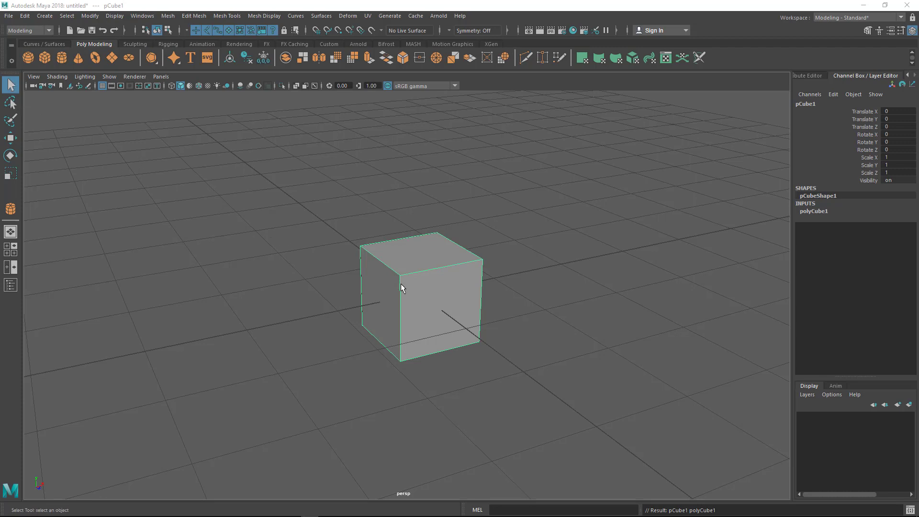
{"action": "right_click_drag", "start_coordinate": [337, 248], "coordinate": [320, 274], "text": "alt"}
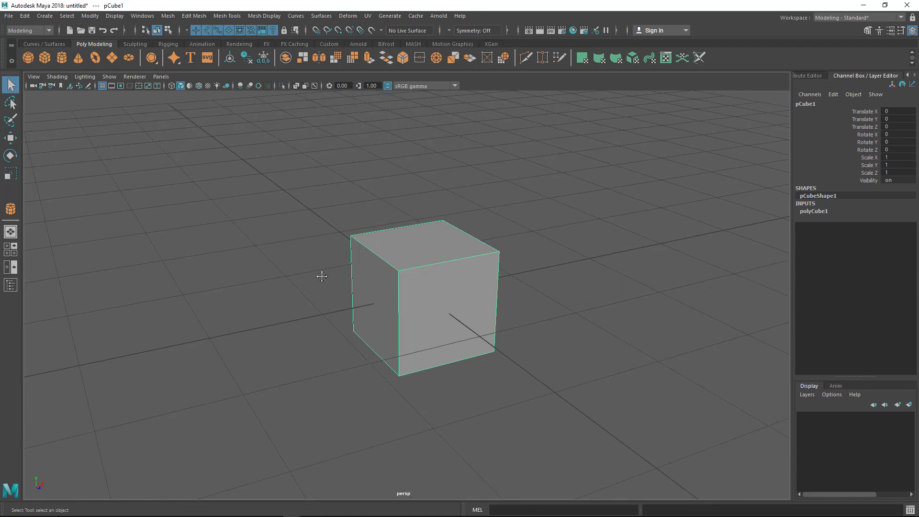
{"action": "middle_click_drag", "start_coordinate": [320, 275], "coordinate": [317, 279], "text": "alt"}
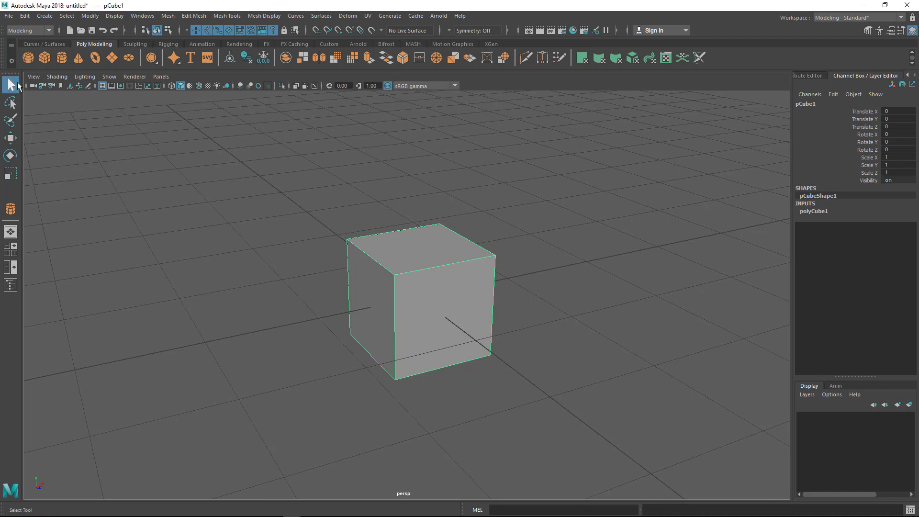
{"action": "left_click_drag", "start_coordinate": [120, 262], "coordinate": [57, 132], "text": "alt"}
{"action": "middle_click_drag", "start_coordinate": [188, 239], "coordinate": [199, 250], "text": "alt"}
{"action": "key", "text": "q"}
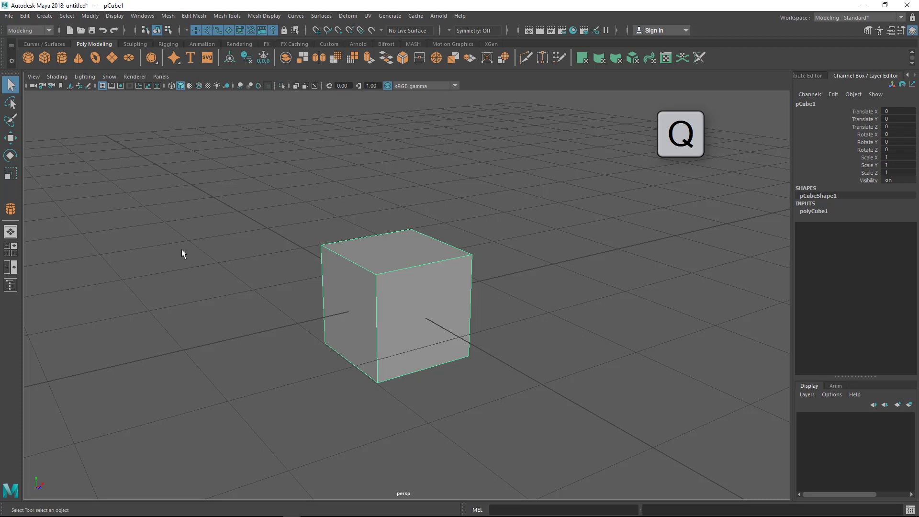
{"action": "scroll", "coordinate": [245, 266], "scroll_direction": "up", "scroll_amount": 1}
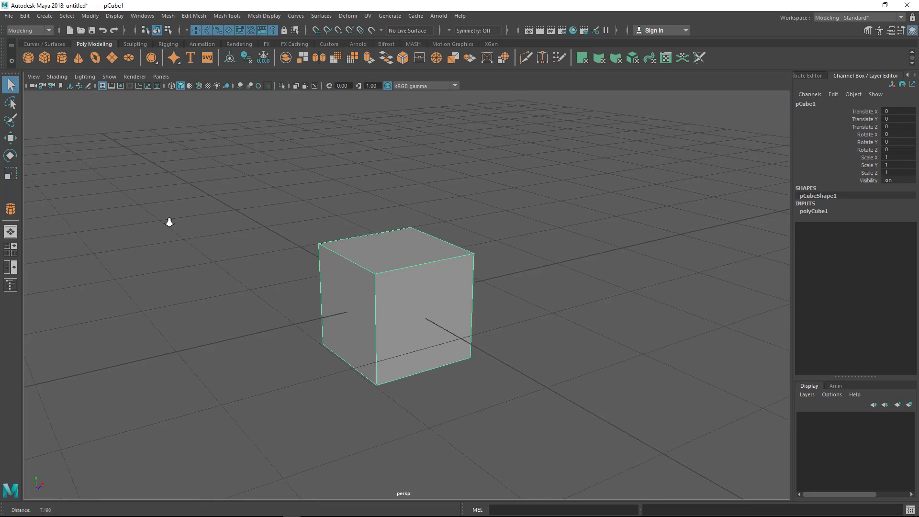
{"action": "scroll", "coordinate": [335, 256], "scroll_direction": "up", "scroll_amount": 1}
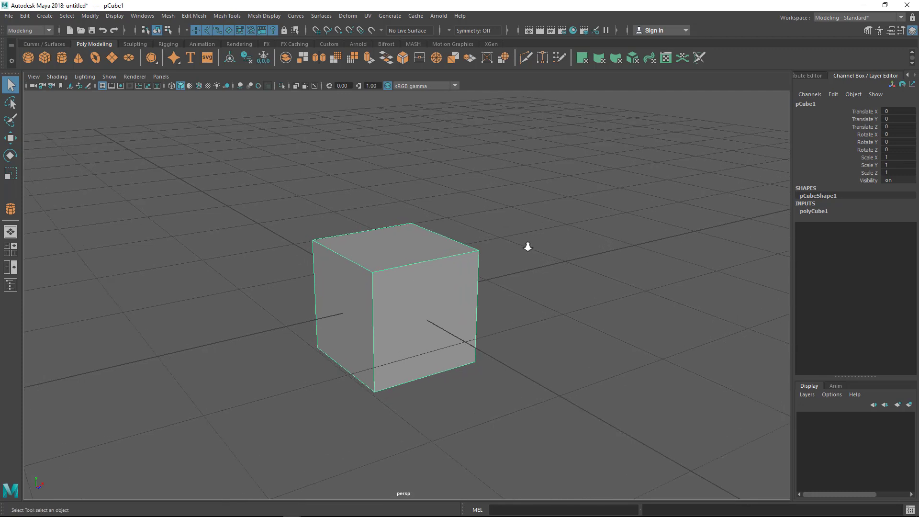
{"action": "scroll", "coordinate": [529, 244], "scroll_direction": "down", "scroll_amount": 5}
Create a polygon sphere and move it along the X axis to about 3.56
{"action": "left_click", "coordinate": [28, 58]}
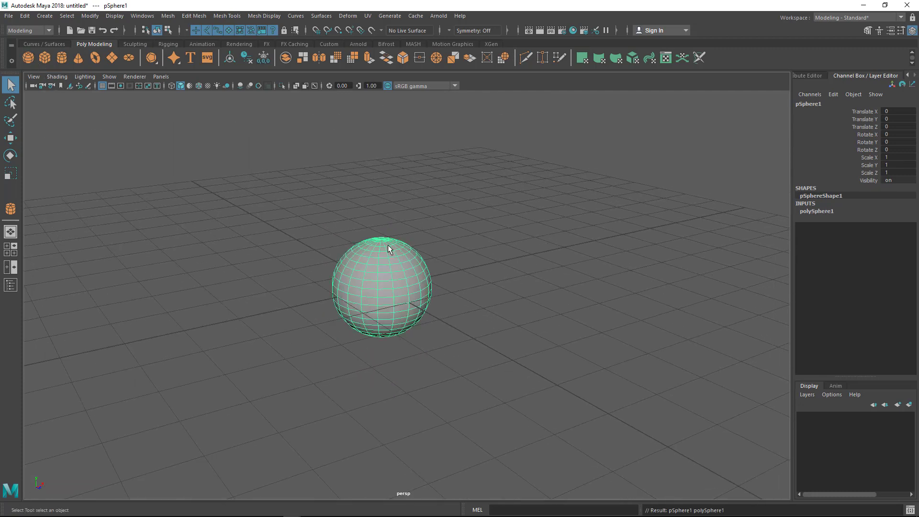
{"action": "key", "text": "w"}
{"action": "left_click_drag", "start_coordinate": [416, 278], "coordinate": [551, 251]}
Add a polygon cone and torus, moving the torus along Z to about 4.7 and the cone along X to about -4.38
{"action": "left_click", "coordinate": [129, 58]}
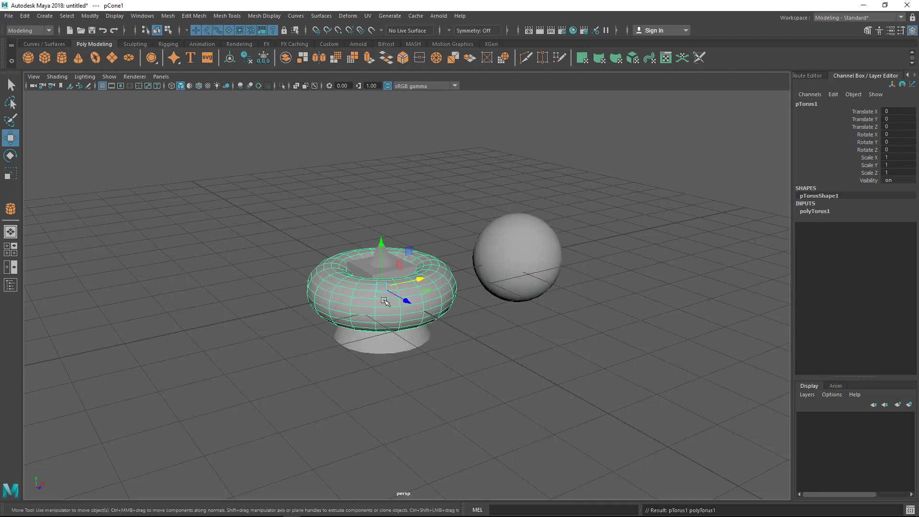
{"action": "left_click_drag", "start_coordinate": [404, 303], "coordinate": [579, 402]}
{"action": "left_click", "coordinate": [420, 335]}
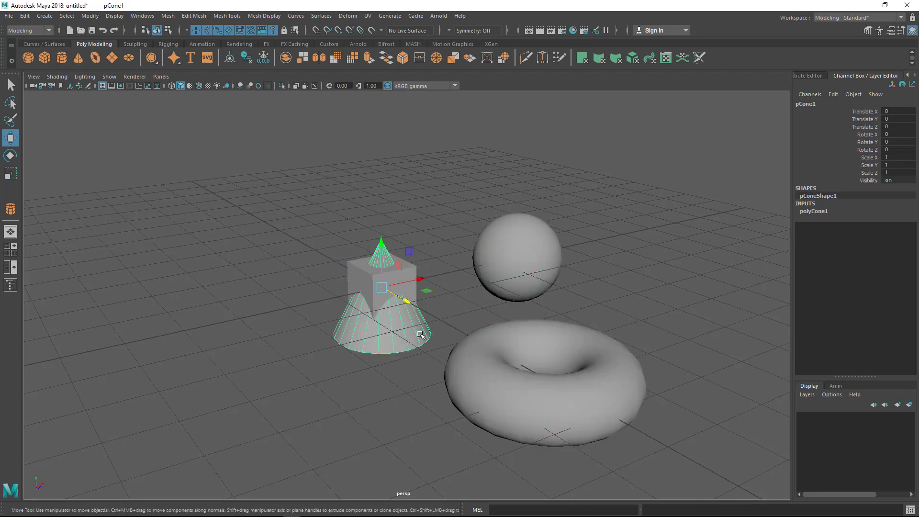
{"action": "left_click_drag", "start_coordinate": [420, 280], "coordinate": [219, 331]}
{"action": "left_click", "coordinate": [296, 205]}
Box-select the objects in the scene and clear the selection
{"action": "right_click_drag", "start_coordinate": [215, 297], "coordinate": [263, 311], "text": "alt"}
{"action": "middle_click_drag", "start_coordinate": [263, 311], "coordinate": [263, 301], "text": "alt"}
{"action": "middle_click_drag", "start_coordinate": [359, 328], "coordinate": [370, 334], "text": "alt"}
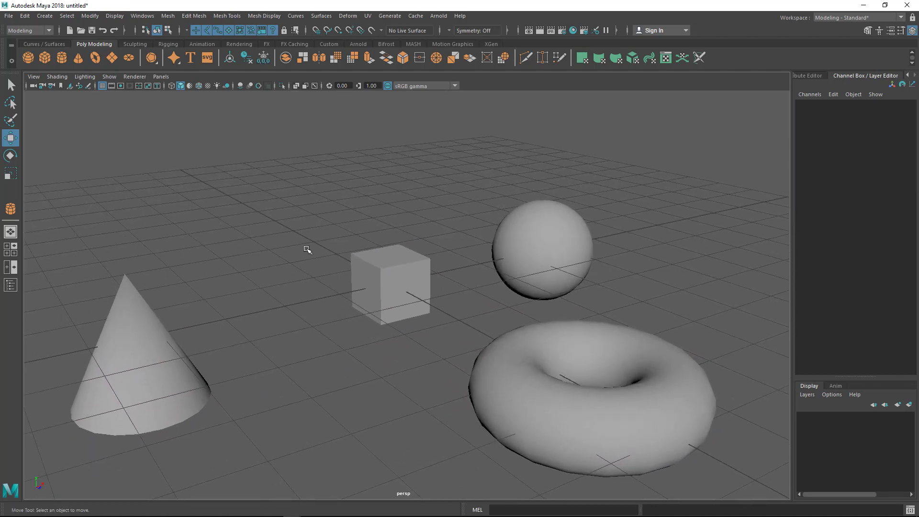
{"action": "left_click_drag", "start_coordinate": [148, 188], "coordinate": [622, 452]}
{"action": "left_click", "coordinate": [708, 305]}
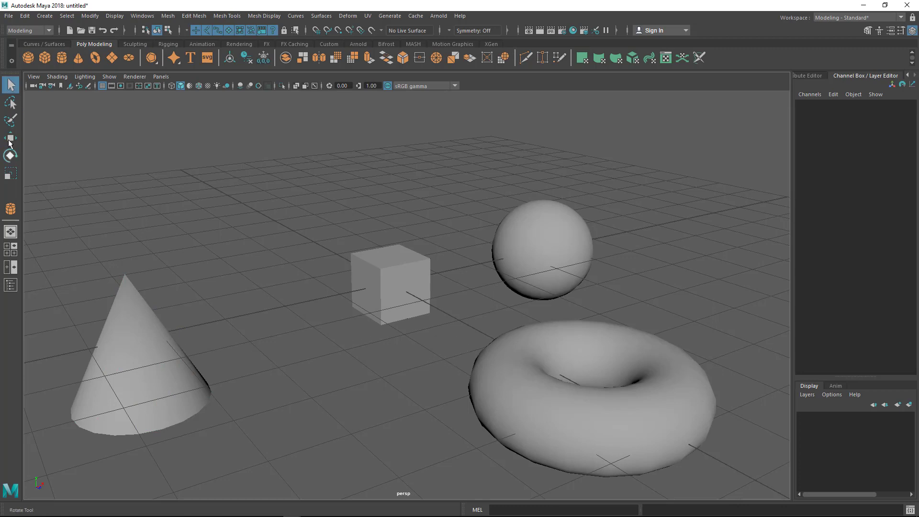
Try moving the cube freely with the Move tool's centre handle and undo both moves
{"action": "left_click", "coordinate": [389, 295]}
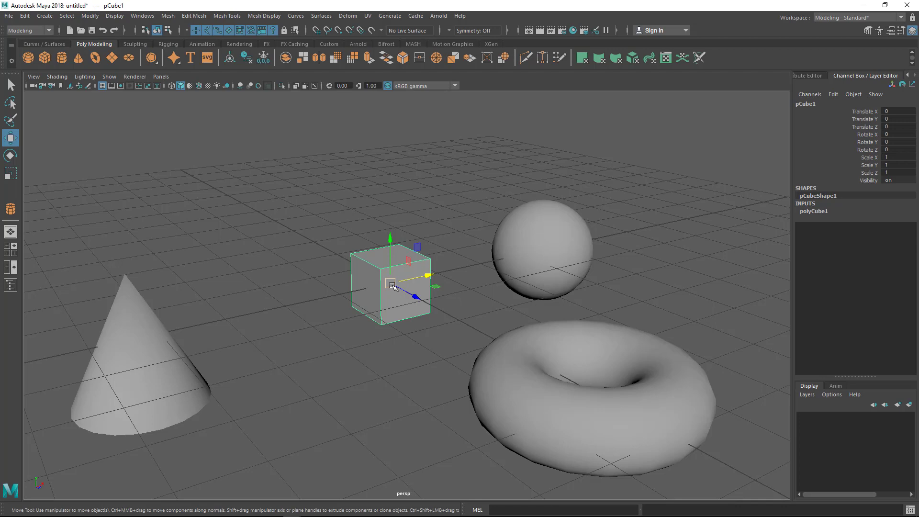
{"action": "left_click_drag", "start_coordinate": [392, 286], "coordinate": [361, 295]}
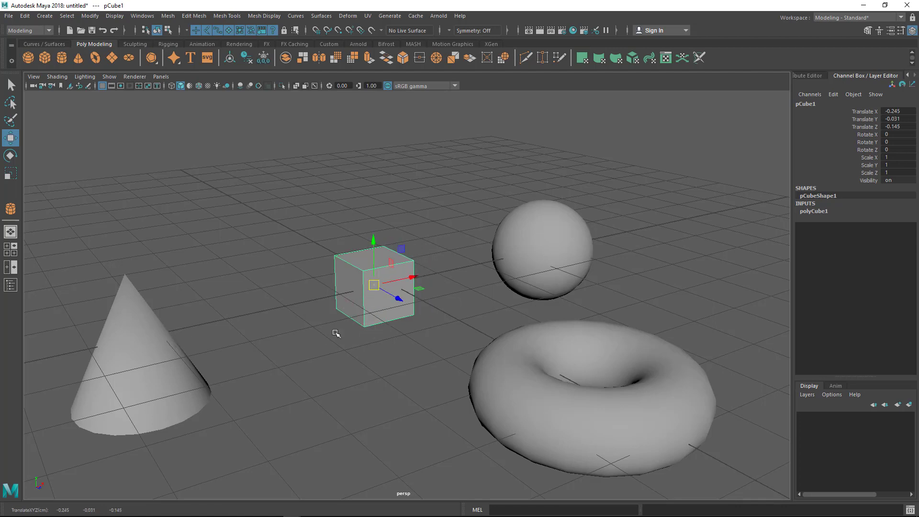
{"action": "left_click_drag", "start_coordinate": [376, 288], "coordinate": [353, 294]}
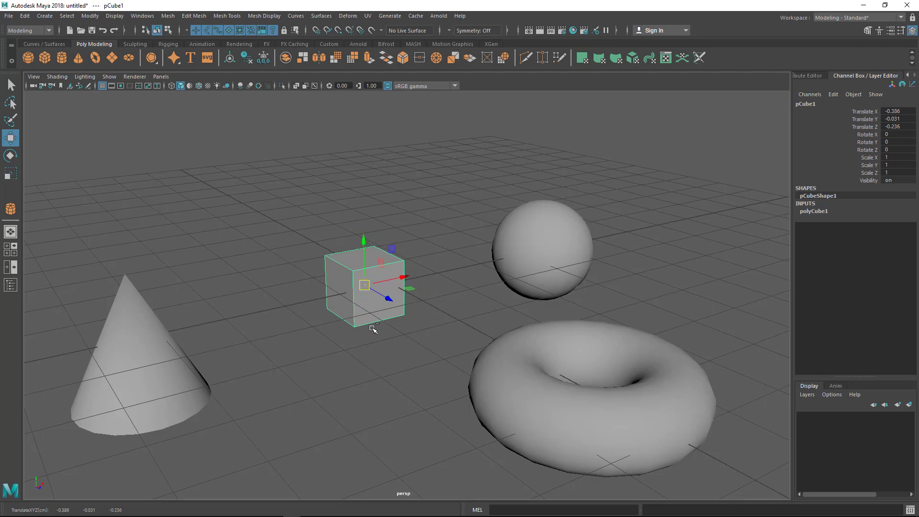
{"action": "key", "text": "ctrl+z"}
{"action": "key", "text": "ctrl+z"}
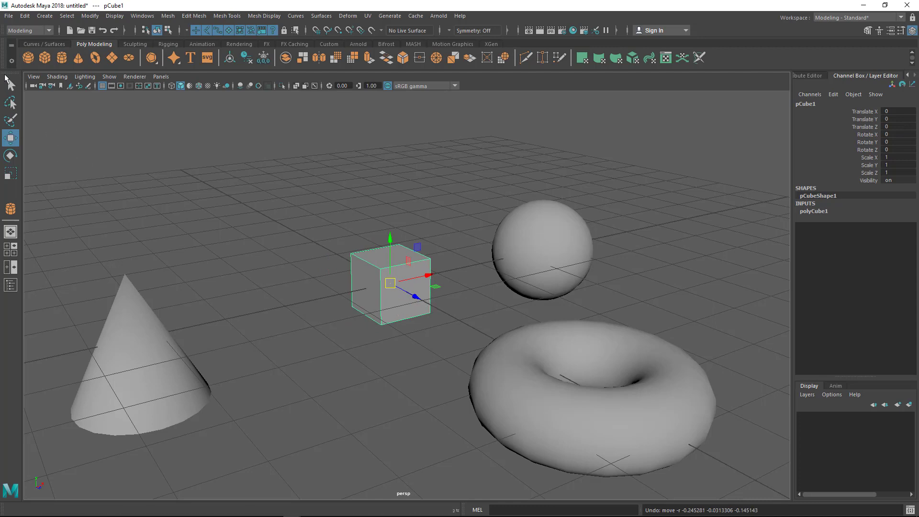
With the Select tool, select the sphere, torus, cube and cone one at a time, each selection replacing the previous one
{"action": "left_click", "coordinate": [10, 85]}
{"action": "left_click", "coordinate": [544, 254]}
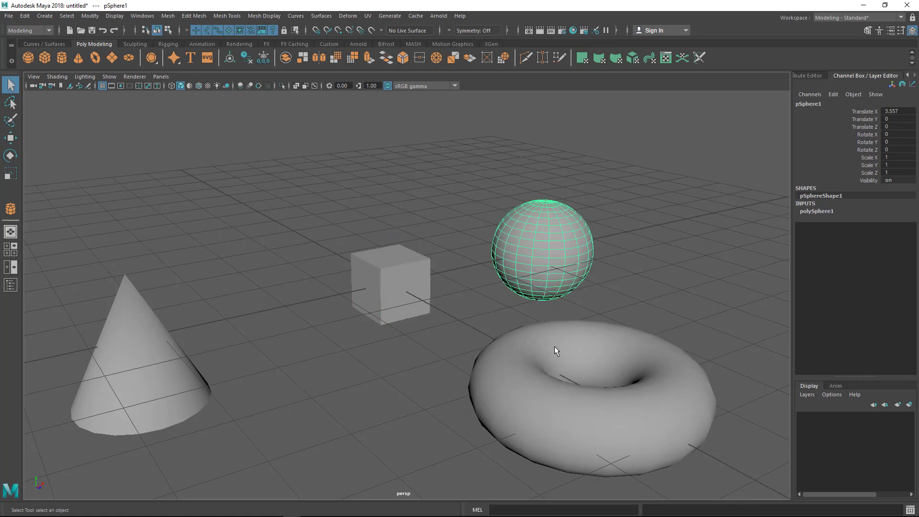
{"action": "left_click", "coordinate": [554, 346]}
{"action": "left_click", "coordinate": [415, 308]}
{"action": "left_click", "coordinate": [539, 256]}
{"action": "left_click", "coordinate": [547, 361]}
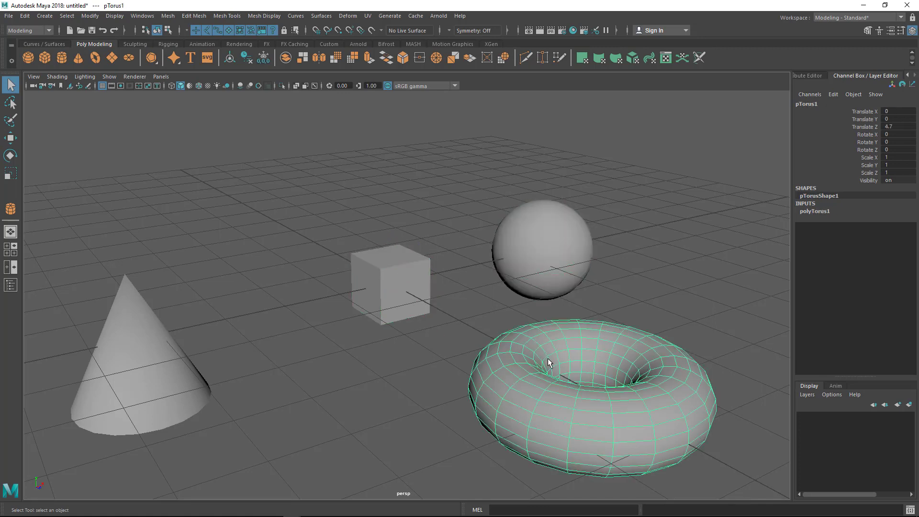
{"action": "left_click", "coordinate": [397, 281]}
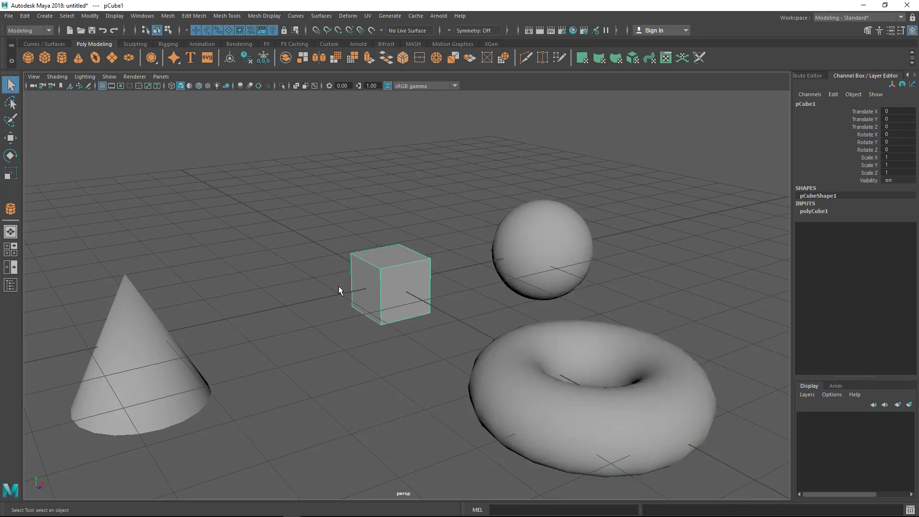
{"action": "left_click", "coordinate": [441, 297]}
{"action": "left_click", "coordinate": [412, 271]}
{"action": "left_click", "coordinate": [541, 247]}
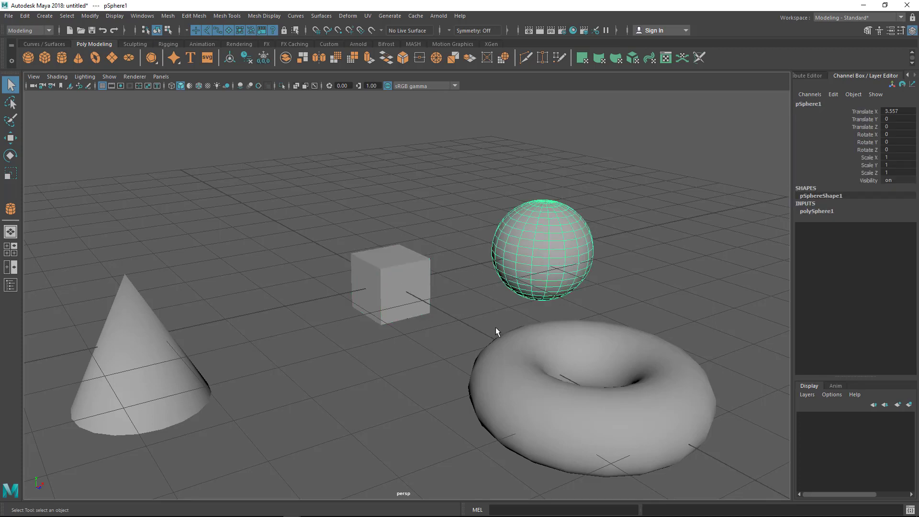
{"action": "left_click", "coordinate": [527, 335]}
{"action": "left_click", "coordinate": [147, 362]}
{"action": "left_click", "coordinate": [378, 313]}
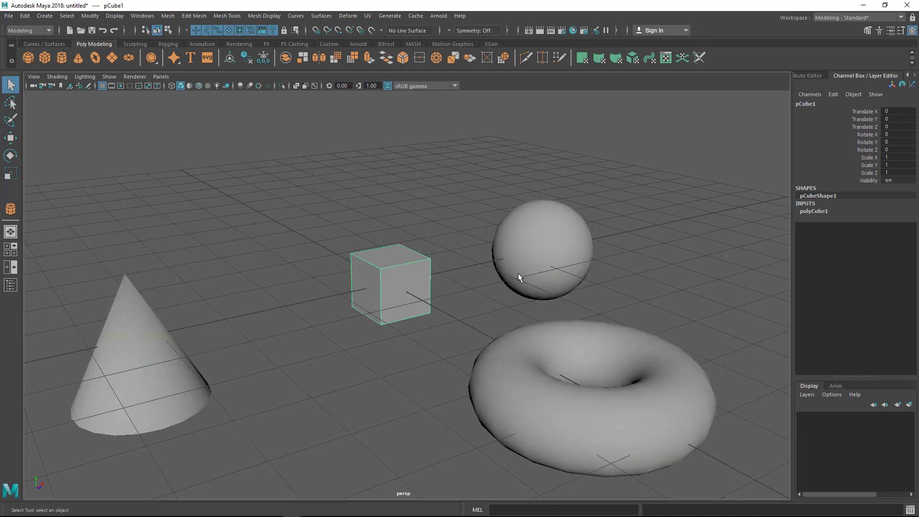
{"action": "left_click", "coordinate": [519, 275]}
Select the torus, extend the selection with the sphere, cube and cone, and deselect everything
{"action": "left_click", "coordinate": [484, 430]}
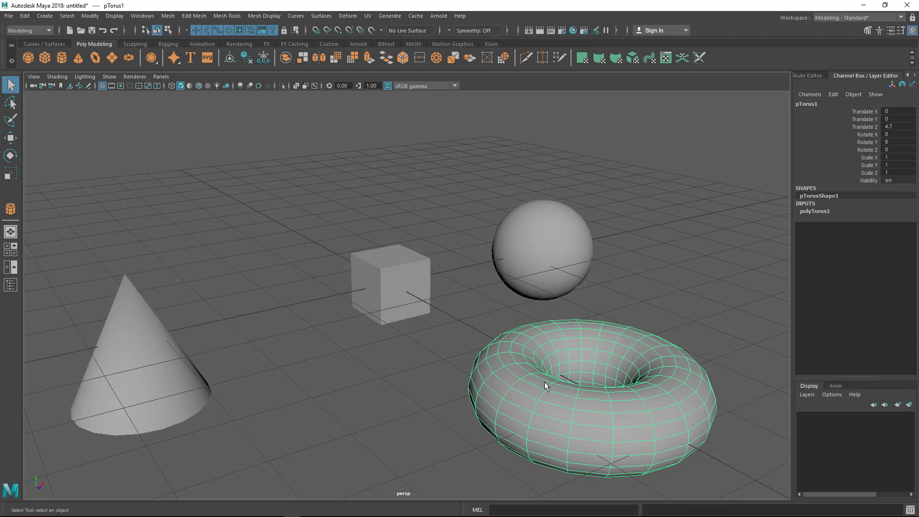
{"action": "left_click", "coordinate": [553, 253], "text": "shift"}
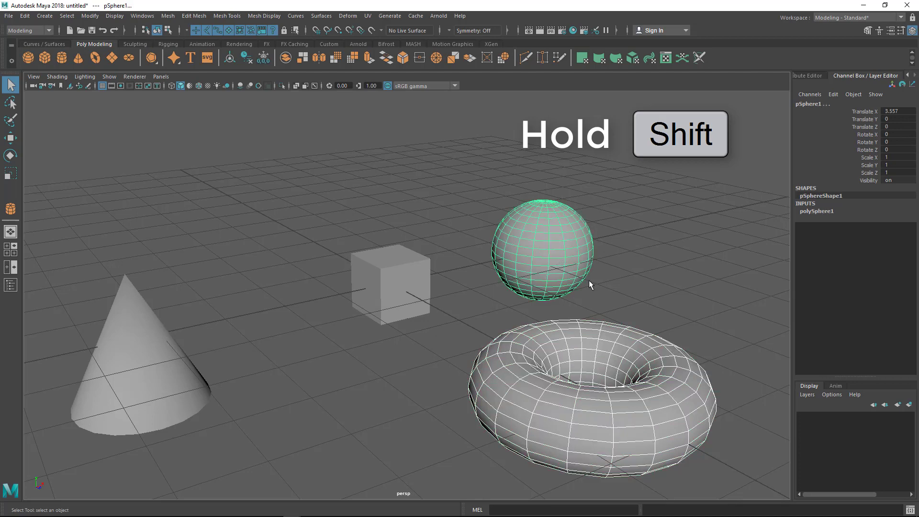
{"action": "left_click", "coordinate": [413, 284], "text": "shift"}
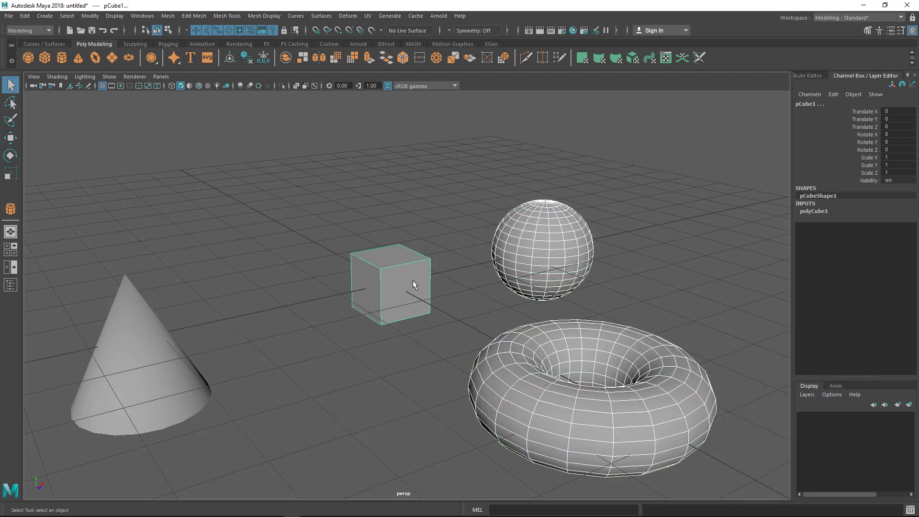
{"action": "left_click", "coordinate": [153, 340], "text": "shift"}
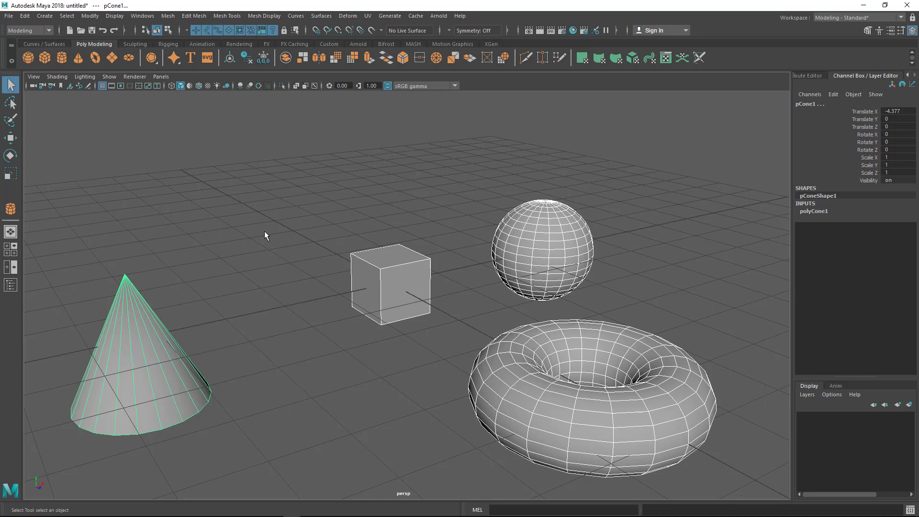
{"action": "left_click", "coordinate": [273, 389]}
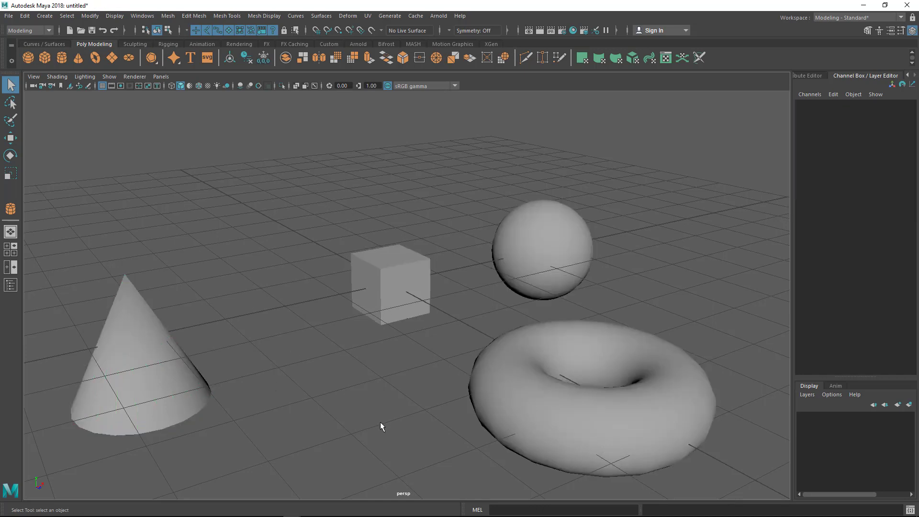
Select the torus, sphere and cube together, and remove the sphere and cube from the selection
{"action": "left_click", "coordinate": [611, 346]}
{"action": "left_click", "coordinate": [559, 257]}
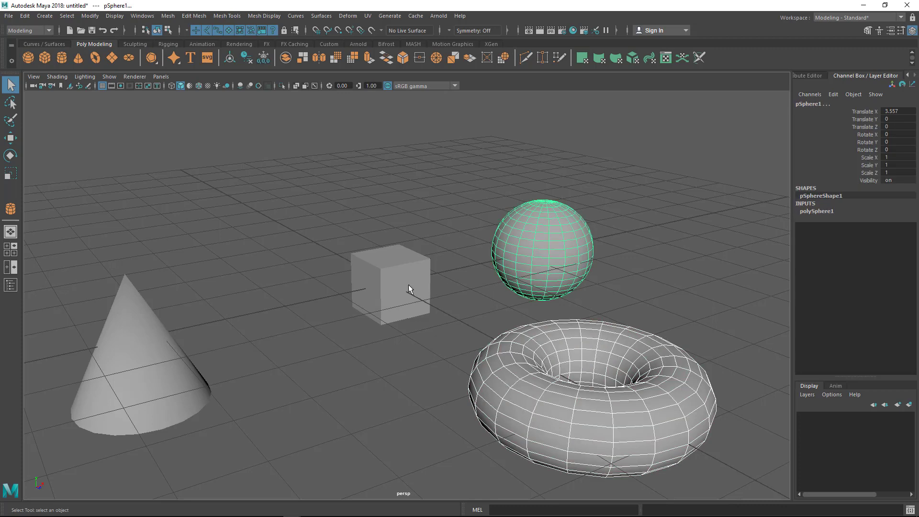
{"action": "left_click", "coordinate": [409, 286]}
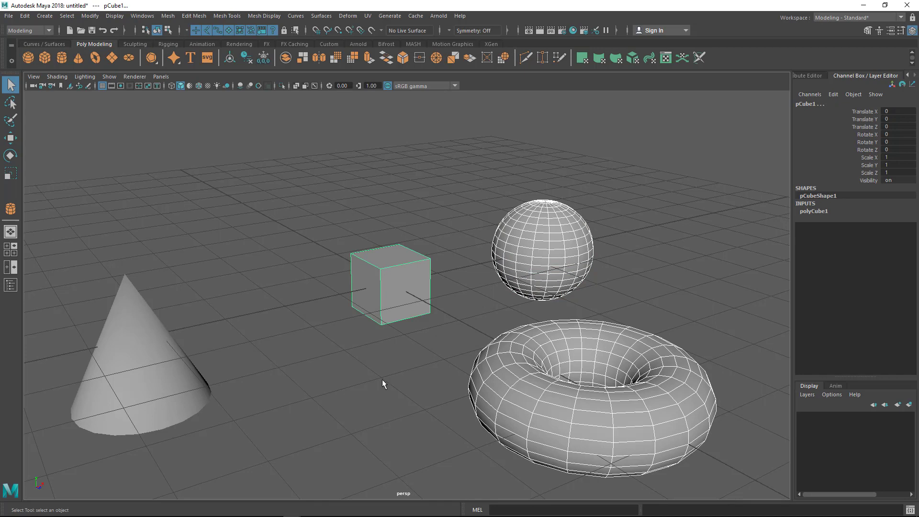
{"action": "left_click", "coordinate": [542, 238], "text": "ctrl"}
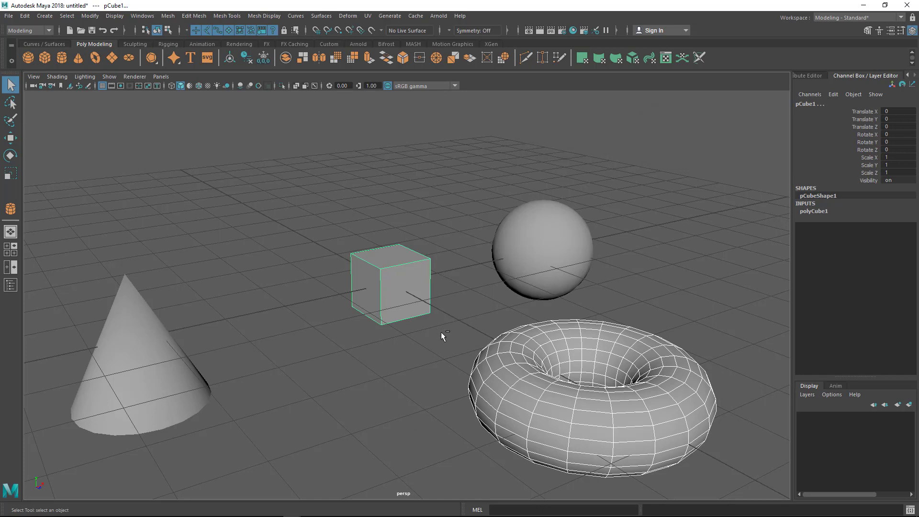
{"action": "left_click", "coordinate": [396, 303], "text": "ctrl"}
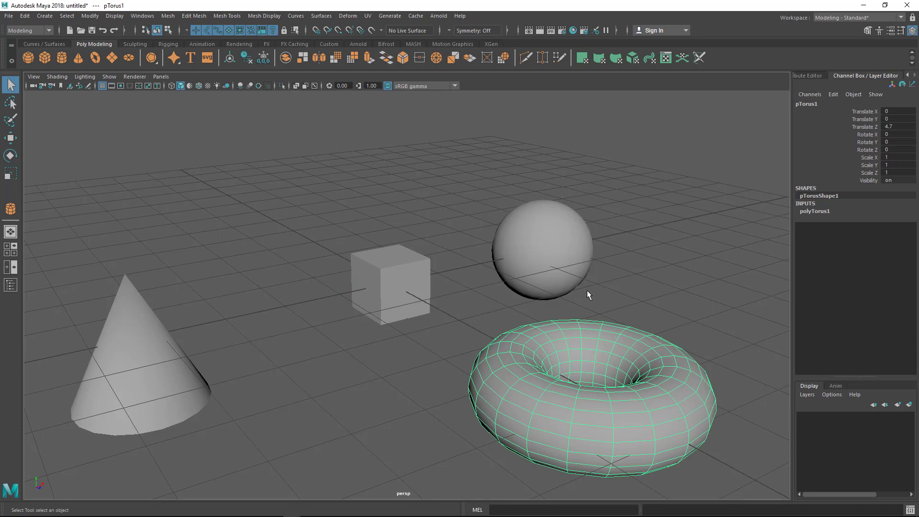
Add the sphere, cube and cone to the selected torus and clear the whole selection
{"action": "left_click", "coordinate": [568, 260], "text": "shift"}
{"action": "left_click", "coordinate": [413, 302], "text": "shift"}
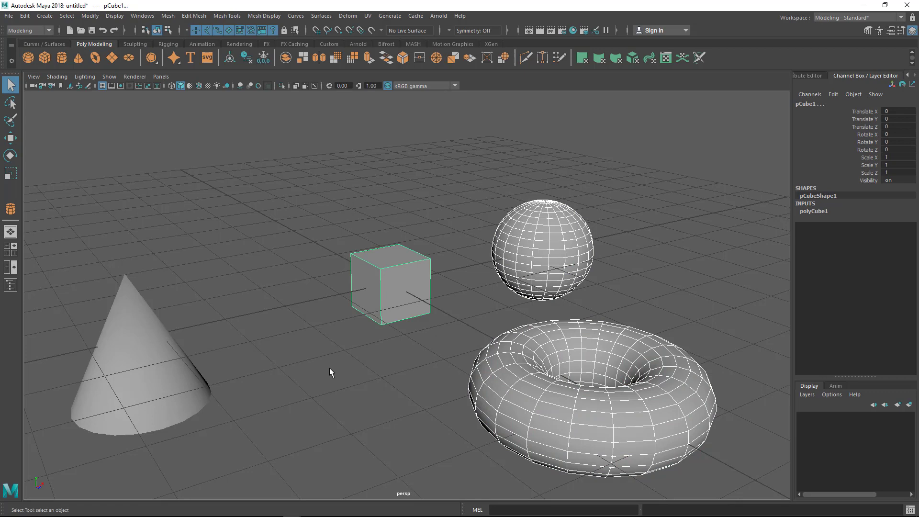
{"action": "left_click", "coordinate": [143, 362], "text": "shift"}
{"action": "left_click", "coordinate": [334, 415]}
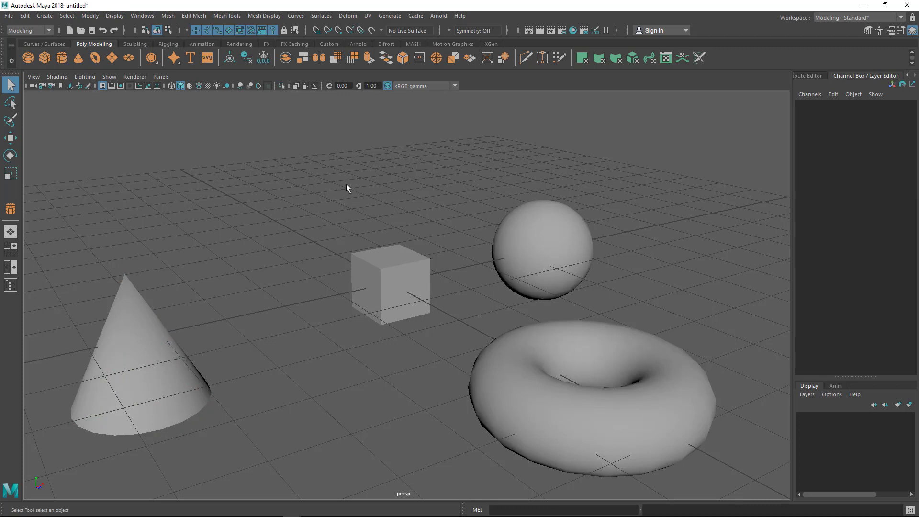
Box-select the cube, sphere and torus together, leaving the cone out of the selection
{"action": "left_click_drag", "start_coordinate": [349, 150], "coordinate": [726, 465]}
{"action": "left_click_drag", "start_coordinate": [319, 132], "coordinate": [673, 358]}
{"action": "left_click", "coordinate": [696, 283]}
{"action": "left_click_drag", "start_coordinate": [351, 174], "coordinate": [593, 347]}
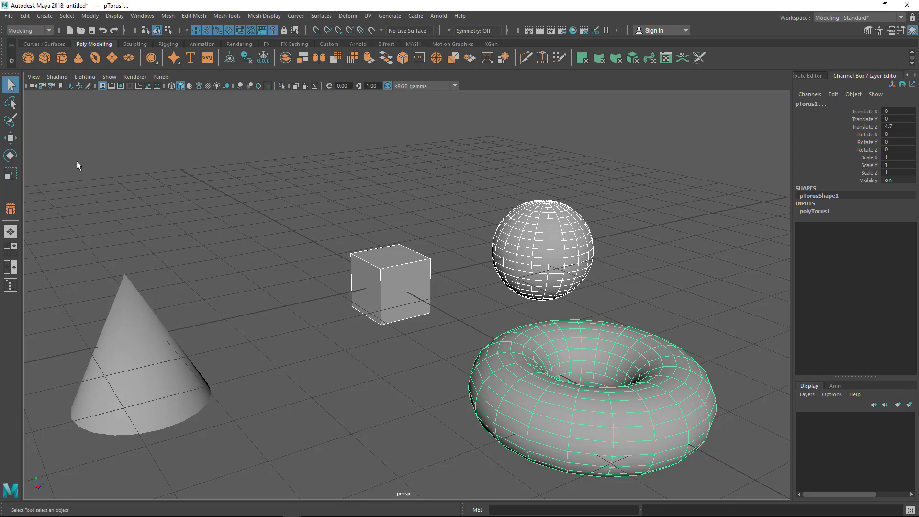
Try extending the selection with a box around the cone and part of the cube, and undo that selection change
{"action": "left_click_drag", "start_coordinate": [61, 123], "coordinate": [382, 429]}
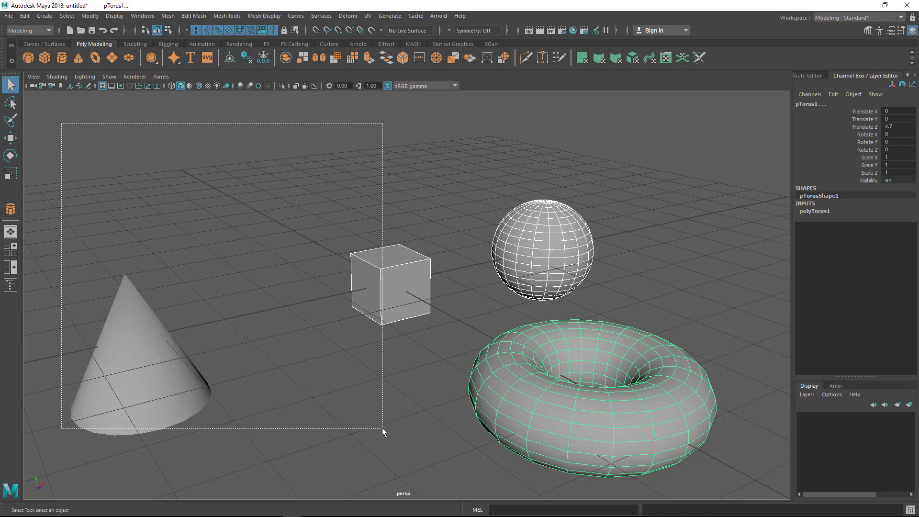
{"action": "left_click_drag", "start_coordinate": [382, 428], "coordinate": [382, 428]}
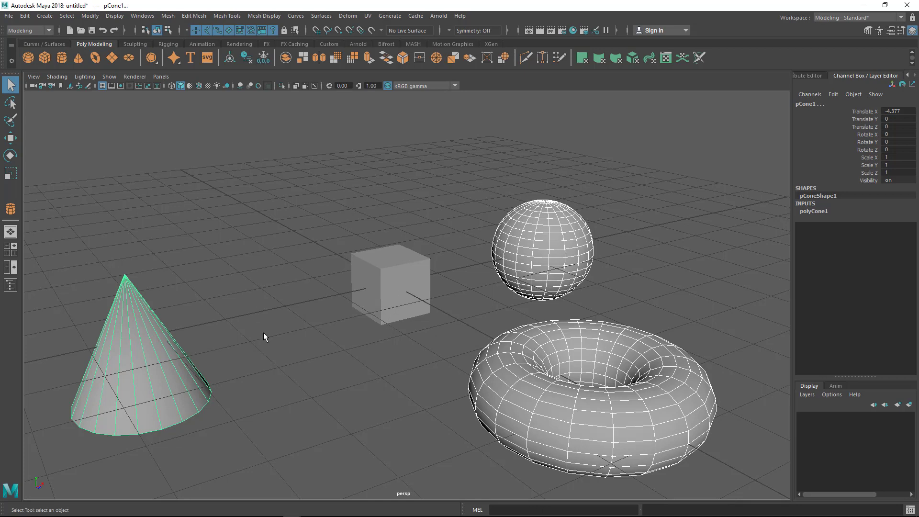
{"action": "key", "text": "ctrl+z"}
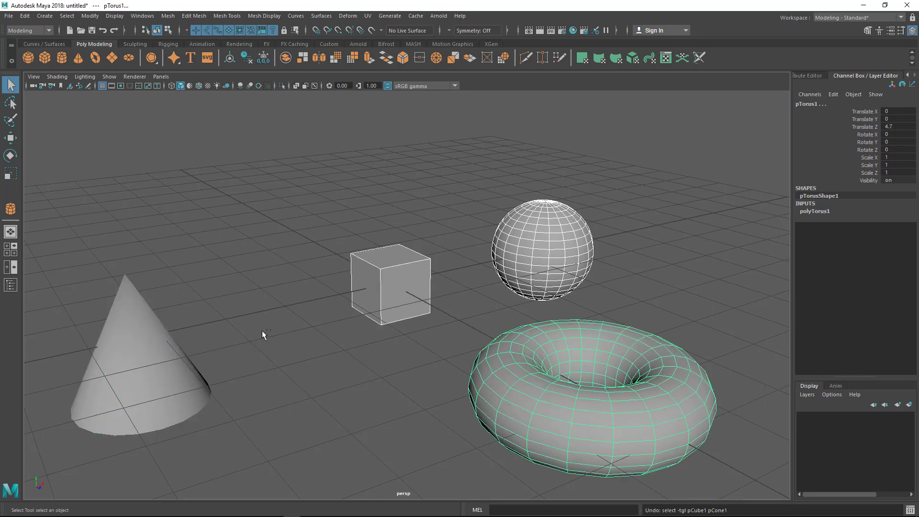
Add the cone to the selected cube, sphere and torus
{"action": "left_click", "coordinate": [153, 331]}
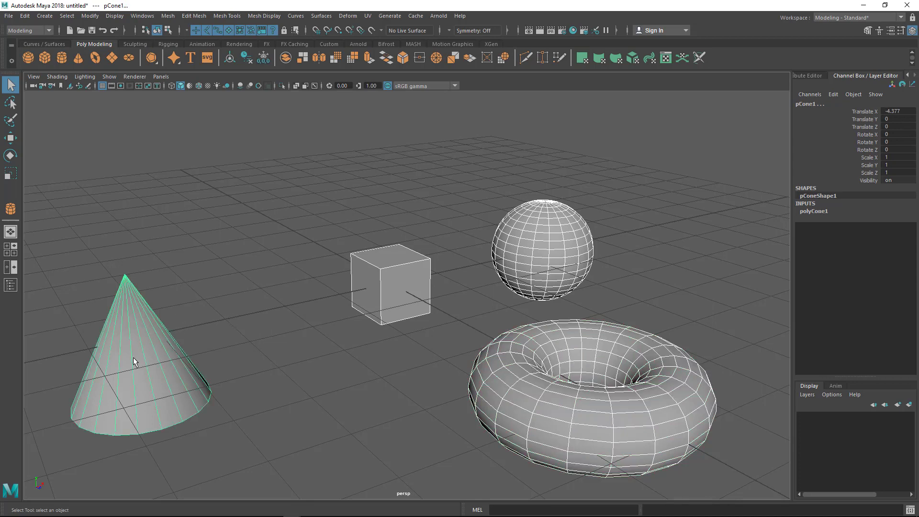
Undo adding the cone, try toggling the cone and cube with a selection box, and undo that selection change
{"action": "key", "text": "ctrl+z"}
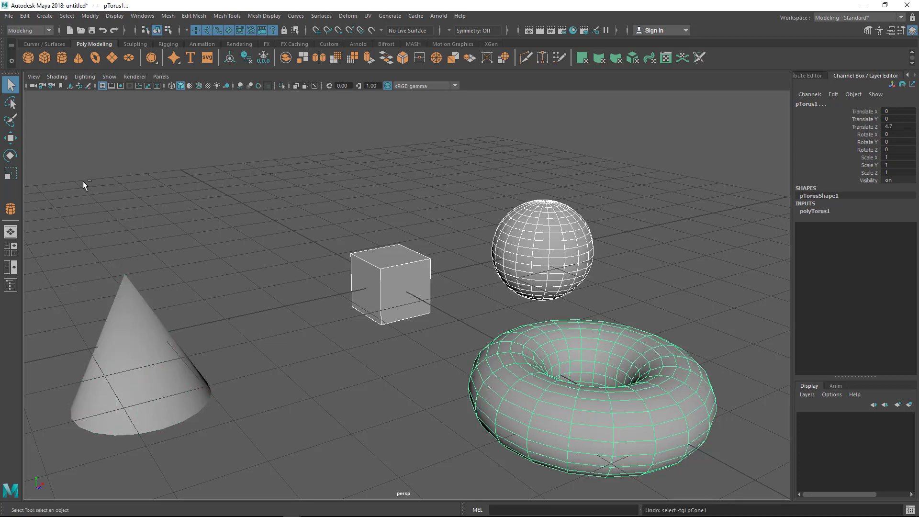
{"action": "left_click_drag", "start_coordinate": [84, 191], "coordinate": [352, 462]}
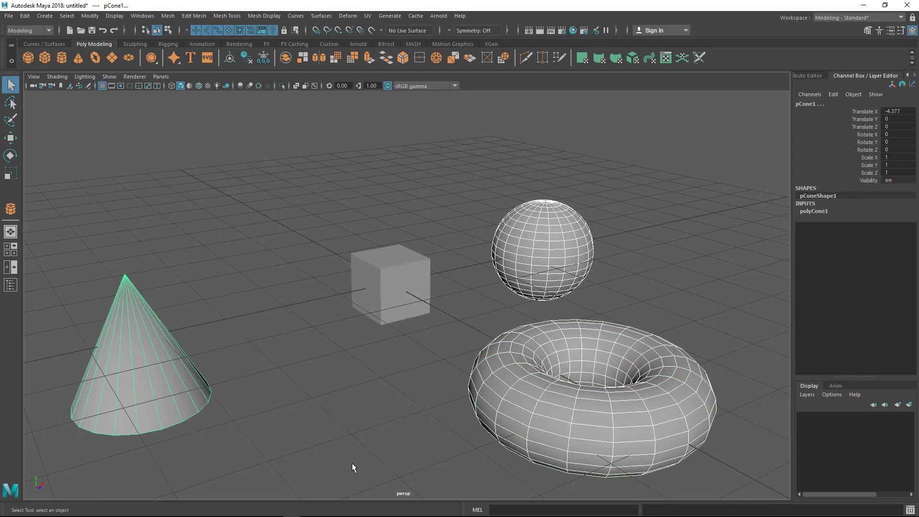
{"action": "key", "text": "ctrl+z"}
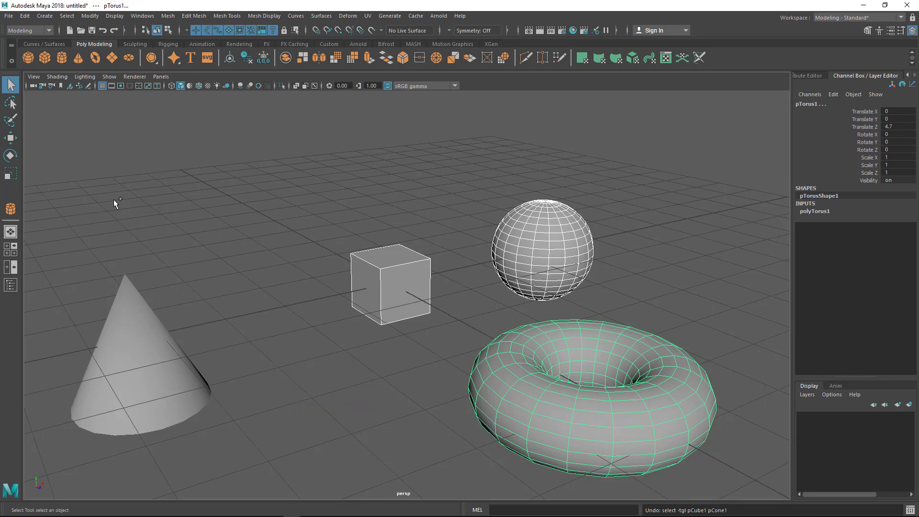
Add the cone with a selection box over it and the cube, and remove the sphere and torus from the selection
{"action": "mouse_move", "coordinate": [118, 204]}
{"action": "left_mouse_down"}
{"action": "mouse_move", "coordinate": [236, 326]}
{"action": "mouse_move", "coordinate": [404, 419]}
{"action": "mouse_move", "coordinate": [373, 400]}
{"action": "mouse_move", "coordinate": [405, 461]}
{"action": "left_mouse_up"}
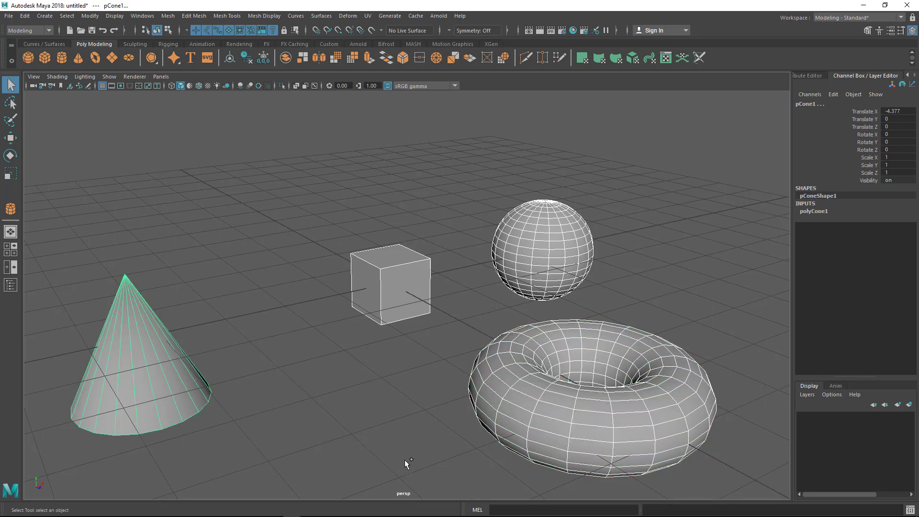
{"action": "left_click_drag", "start_coordinate": [104, 191], "coordinate": [346, 386]}
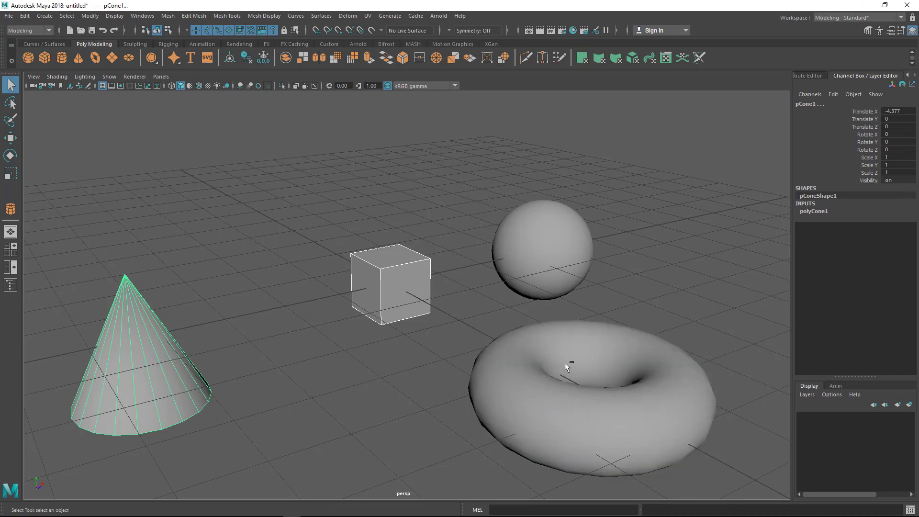
{"action": "left_click_drag", "start_coordinate": [102, 185], "coordinate": [297, 223]}
Add the sphere and torus to the selection, toggle the sphere out of it, and clear the whole selection
{"action": "left_click", "coordinate": [554, 246], "text": "shift"}
{"action": "left_click", "coordinate": [576, 423], "text": "shift"}
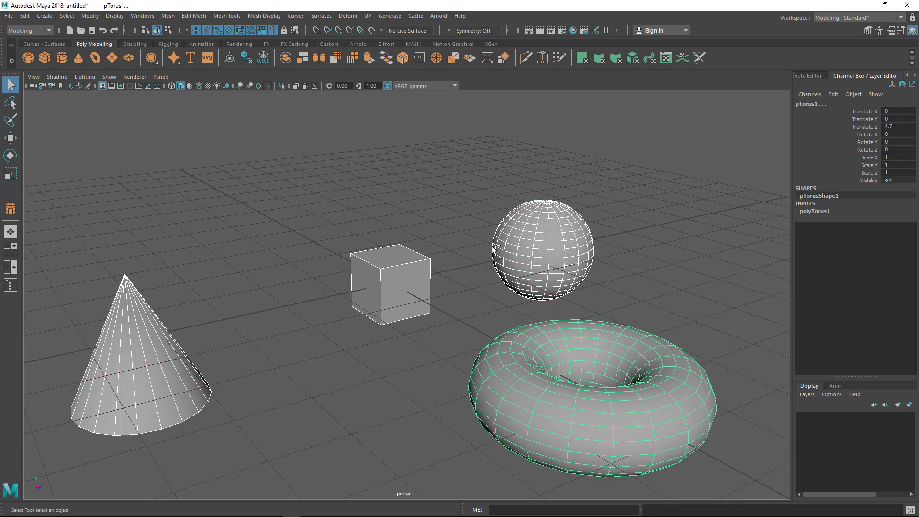
{"action": "left_click", "coordinate": [567, 254], "text": "shift"}
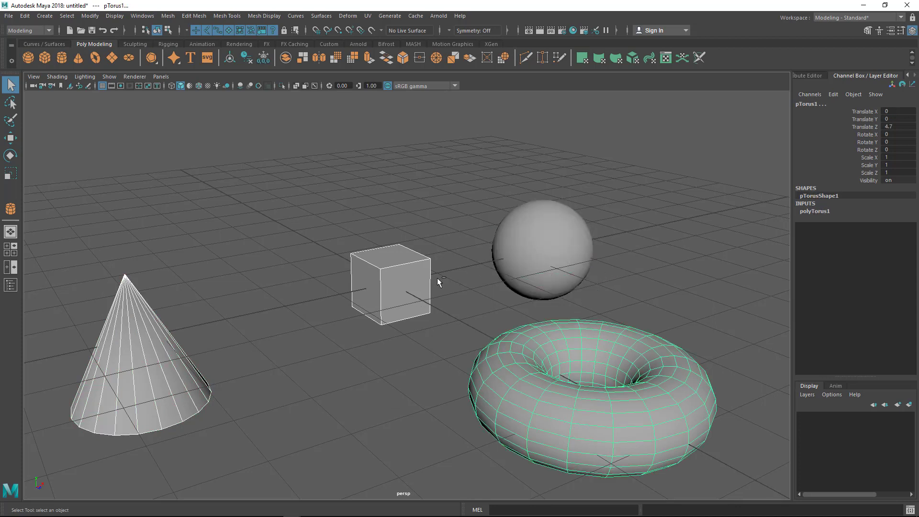
{"action": "left_click", "coordinate": [556, 259], "text": "shift"}
{"action": "left_click", "coordinate": [649, 263]}
Select the cube and add the torus, sphere and cone to the selection
{"action": "scroll", "coordinate": [644, 279], "scroll_direction": "down", "scroll_amount": 5}
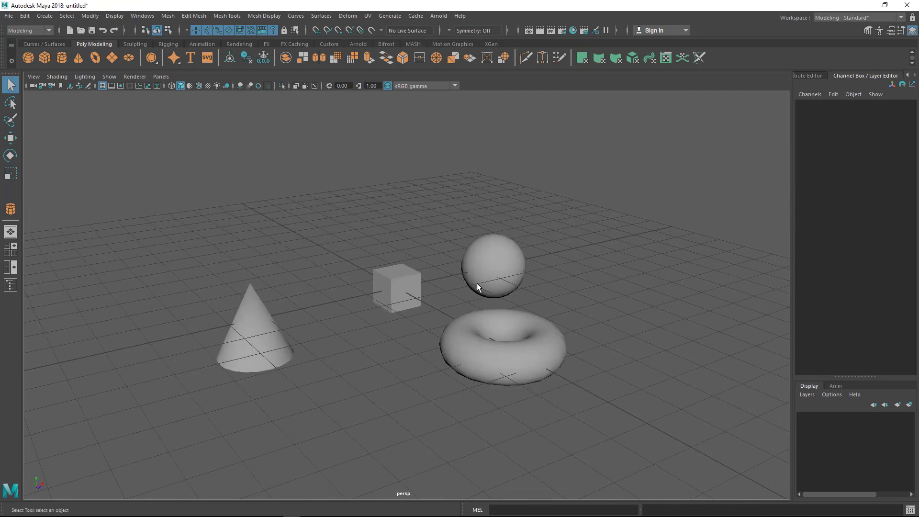
{"action": "mouse_move", "coordinate": [477, 283]}
{"action": "left_mouse_down", "text": "alt"}
{"action": "mouse_move", "coordinate": [455, 297]}
{"action": "mouse_move", "coordinate": [466, 285]}
{"action": "left_mouse_up", "text": "alt"}
{"action": "scroll", "coordinate": [473, 299], "scroll_direction": "up", "scroll_amount": 2}
{"action": "middle_click_drag", "start_coordinate": [481, 314], "coordinate": [508, 303], "text": "alt"}
{"action": "scroll", "coordinate": [481, 300], "scroll_direction": "up", "scroll_amount": 2}
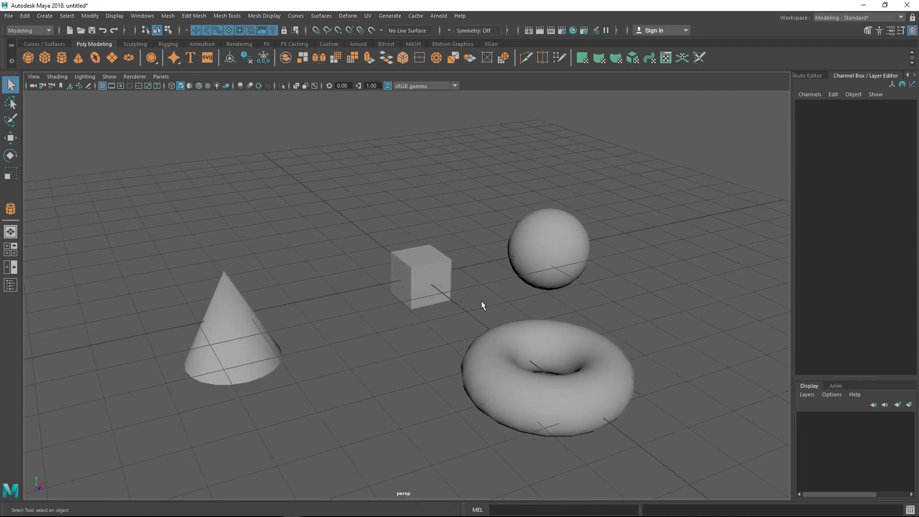
{"action": "scroll", "coordinate": [374, 309], "scroll_direction": "up", "scroll_amount": 4}
{"action": "left_click", "coordinate": [427, 270]}
{"action": "left_click", "coordinate": [541, 342], "text": "shift"}
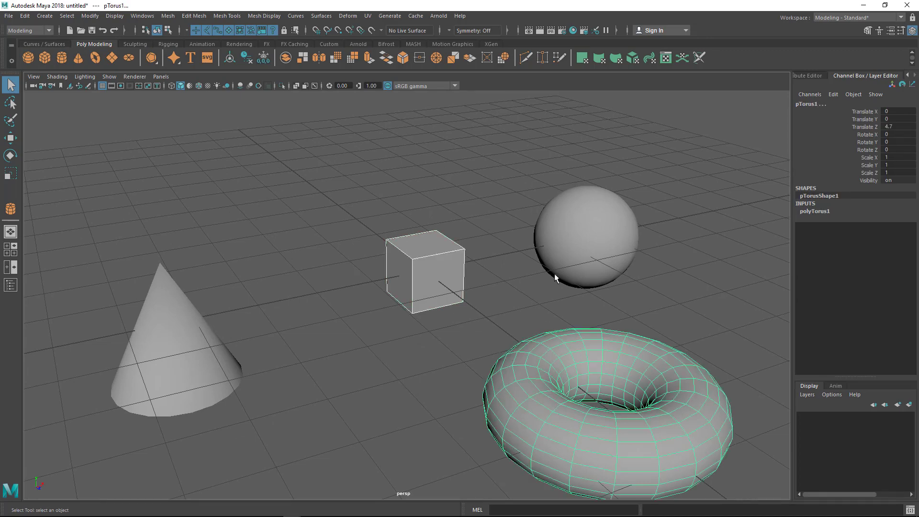
{"action": "left_click", "coordinate": [554, 274], "text": "shift"}
{"action": "left_click", "coordinate": [137, 362], "text": "shift"}
Select only the cube and switch it to vertex component mode
{"action": "right_click_drag", "start_coordinate": [323, 331], "coordinate": [423, 371], "text": "alt"}
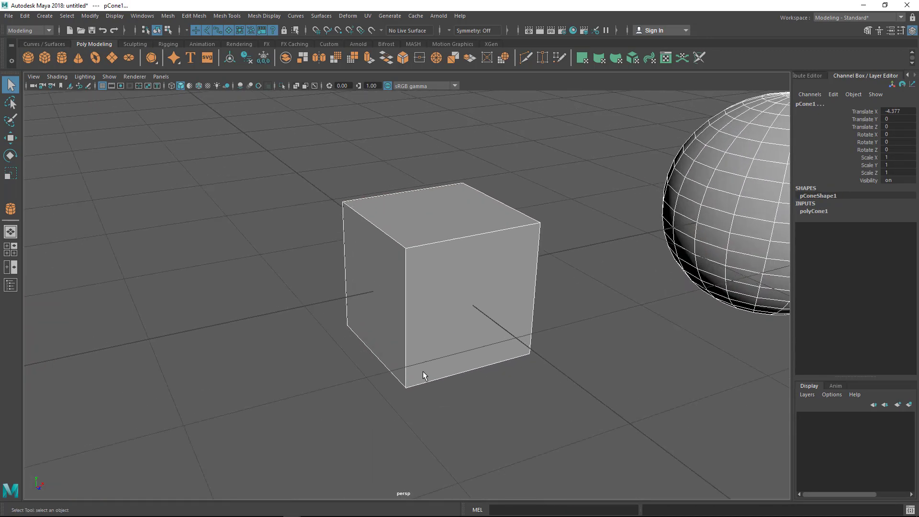
{"action": "left_click", "coordinate": [361, 270]}
{"action": "scroll", "coordinate": [218, 216], "scroll_direction": "up", "scroll_amount": 1}
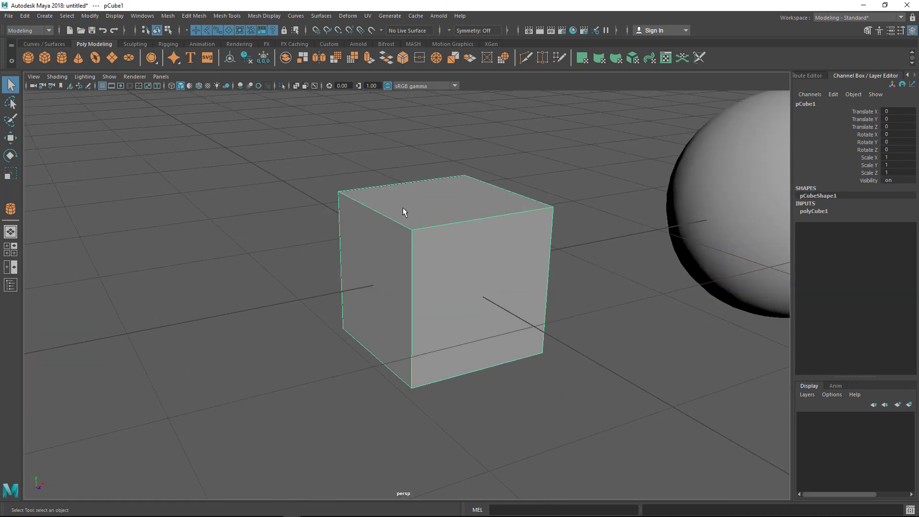
{"action": "right_click_drag", "start_coordinate": [403, 211], "coordinate": [363, 210]}
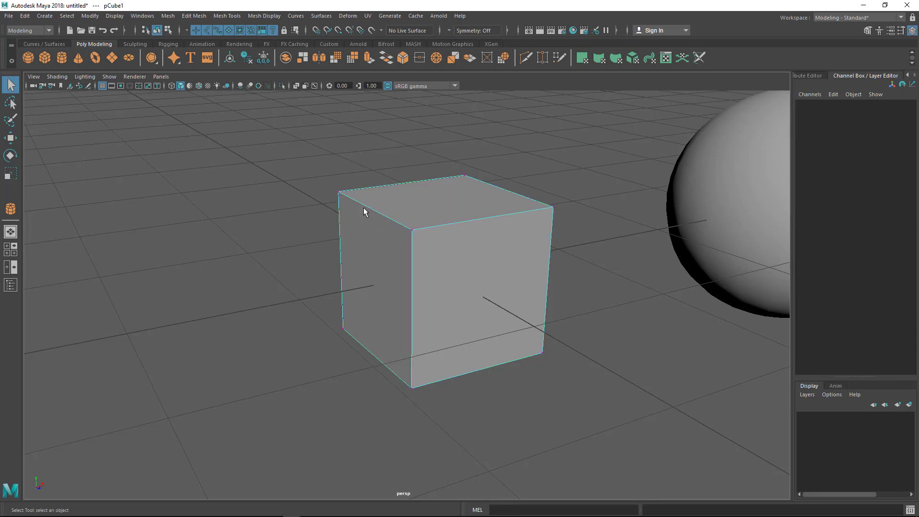
Select the cube's four top vertices and reduce the selection to a single rear top corner vertex
{"action": "middle_click_drag", "start_coordinate": [318, 193], "coordinate": [314, 205], "text": "alt"}
{"action": "left_click", "coordinate": [335, 205]}
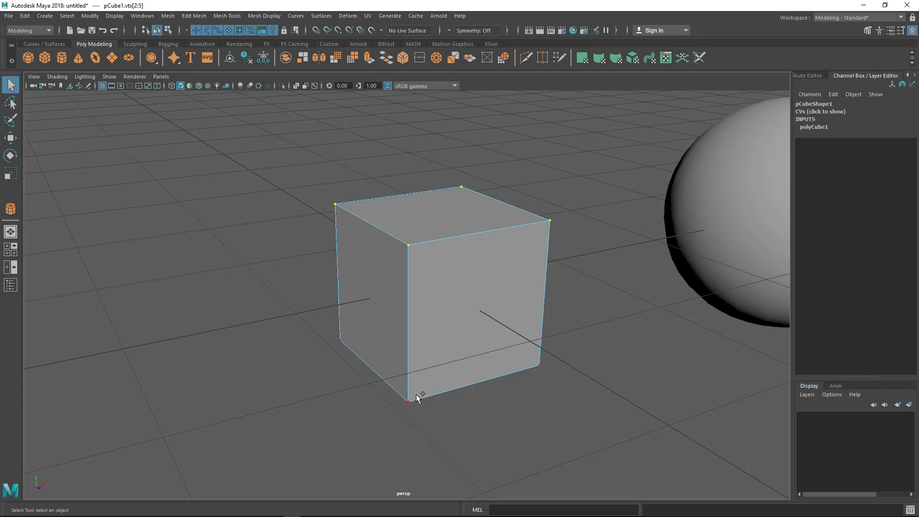
{"action": "left_click_drag", "start_coordinate": [339, 282], "coordinate": [323, 234], "text": "alt"}
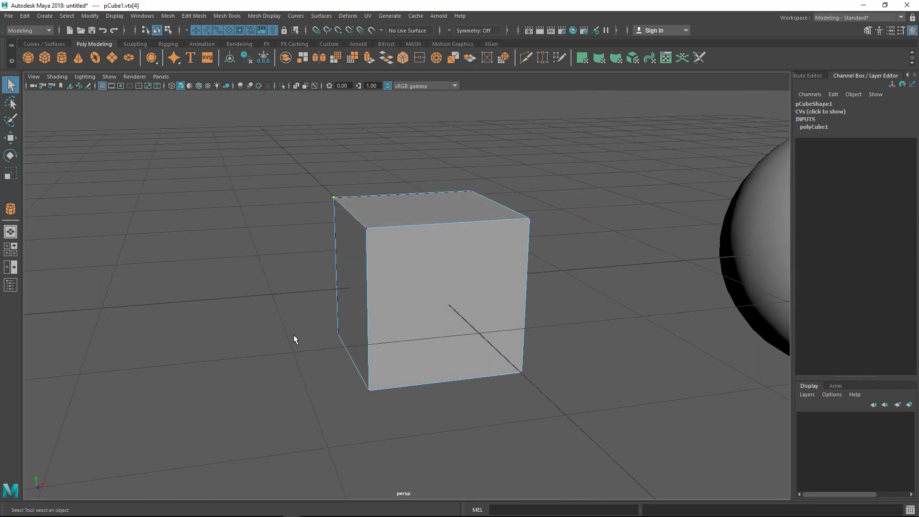
{"action": "left_click_drag", "start_coordinate": [293, 335], "coordinate": [273, 329], "text": "alt"}
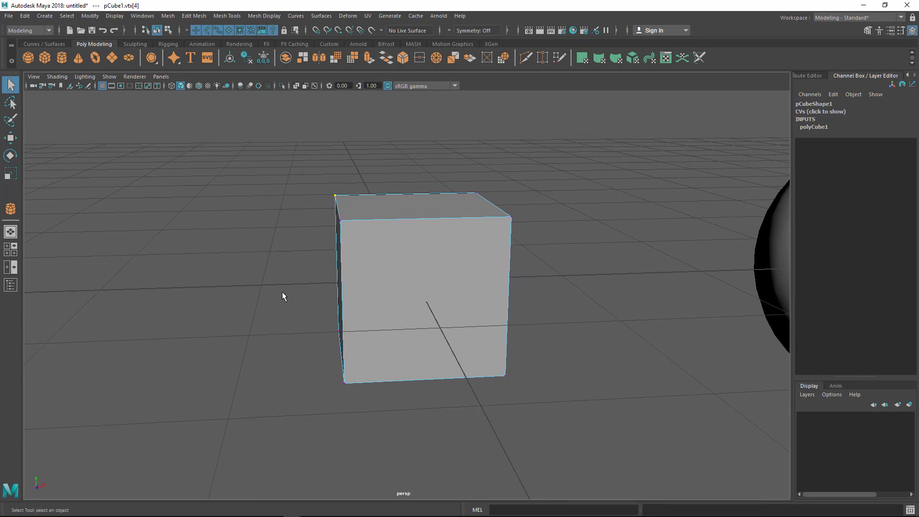
Box-select the vertices along one vertical side of the cube, undo it, and box-select around the upper corner
{"action": "left_click_drag", "start_coordinate": [290, 172], "coordinate": [354, 415]}
{"action": "key", "text": "ctrl+z"}
{"action": "key", "text": "ctrl+z"}
{"action": "left_click_drag", "start_coordinate": [302, 161], "coordinate": [375, 225]}
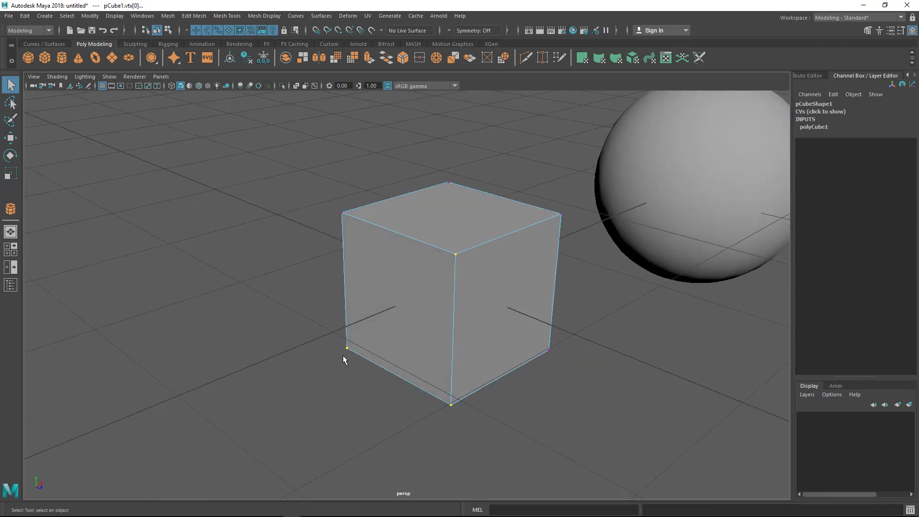
Clear the cube's vertex selection and return the cube to object mode with nothing selected
{"action": "left_click", "coordinate": [233, 266]}
{"action": "left_click_drag", "start_coordinate": [233, 266], "coordinate": [300, 276], "text": "alt"}
{"action": "right_click_drag", "start_coordinate": [365, 232], "coordinate": [424, 227]}
{"action": "left_click", "coordinate": [360, 271]}
{"action": "left_click", "coordinate": [423, 305]}
{"action": "scroll", "coordinate": [365, 200], "scroll_direction": "down", "scroll_amount": 2}
{"action": "scroll", "coordinate": [361, 234], "scroll_direction": "down", "scroll_amount": 5}
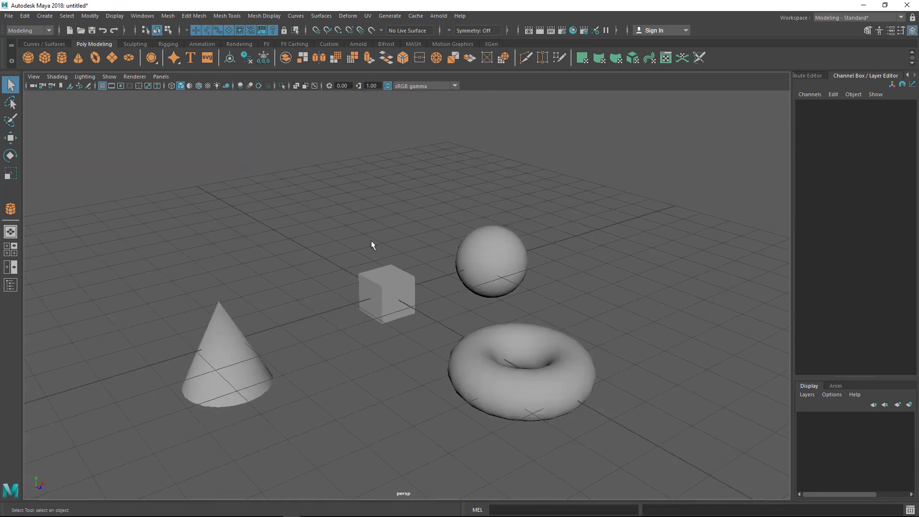
Select the sphere and frame it in the perspective viewport
{"action": "mouse_move", "coordinate": [374, 229]}
{"action": "left_mouse_down", "text": "alt"}
{"action": "mouse_move", "coordinate": [367, 219]}
{"action": "mouse_move", "coordinate": [372, 241]}
{"action": "left_mouse_up", "text": "alt"}
{"action": "scroll", "coordinate": [400, 261], "scroll_direction": "up", "scroll_amount": 4}
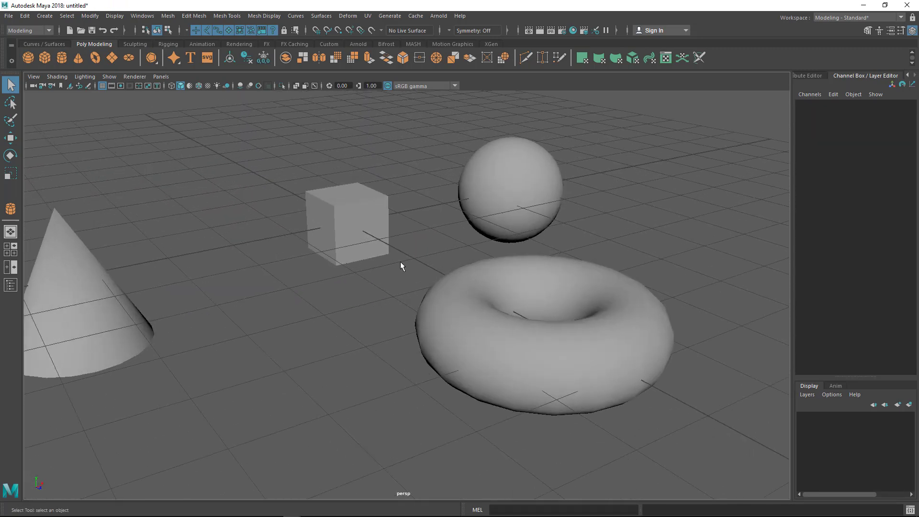
{"action": "middle_click_drag", "start_coordinate": [355, 222], "coordinate": [287, 263], "text": "alt"}
{"action": "left_click", "coordinate": [453, 211]}
{"action": "key", "text": "f"}
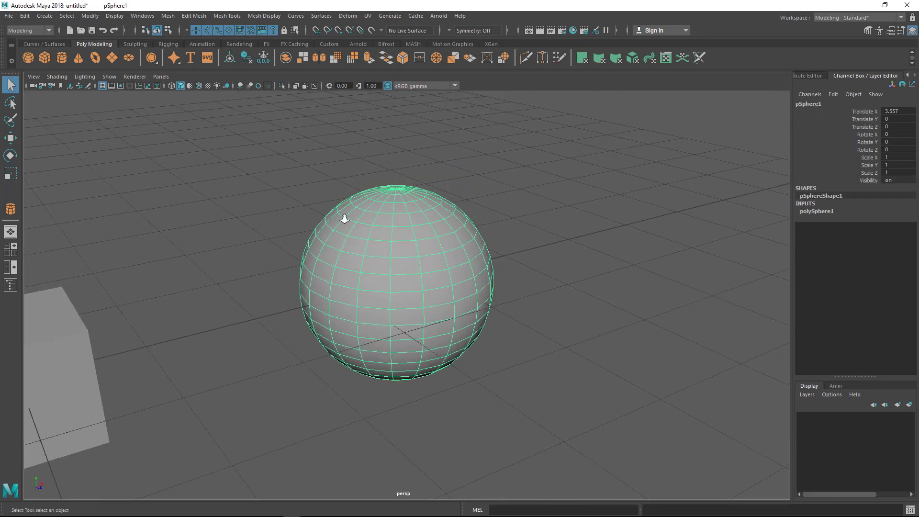
{"action": "left_click_drag", "start_coordinate": [454, 217], "coordinate": [360, 188], "text": "alt"}
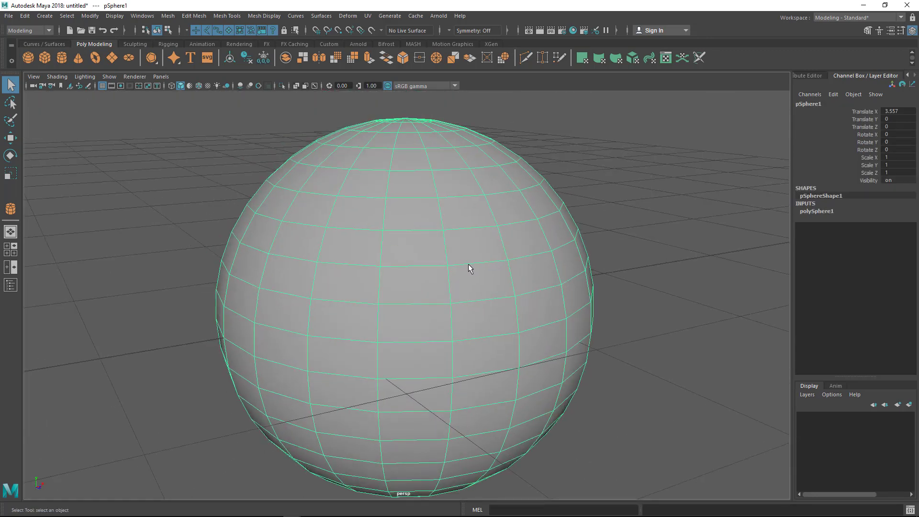
{"action": "right_click_drag", "start_coordinate": [426, 254], "coordinate": [389, 249], "text": "alt"}
{"action": "left_click_drag", "start_coordinate": [389, 248], "coordinate": [444, 237], "text": "alt"}
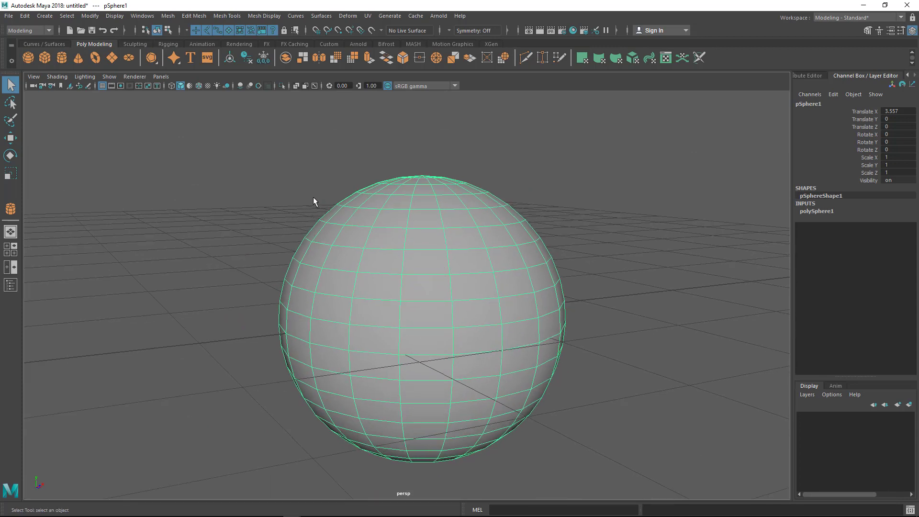
{"action": "left_click_drag", "start_coordinate": [377, 388], "coordinate": [276, 279], "text": "alt"}
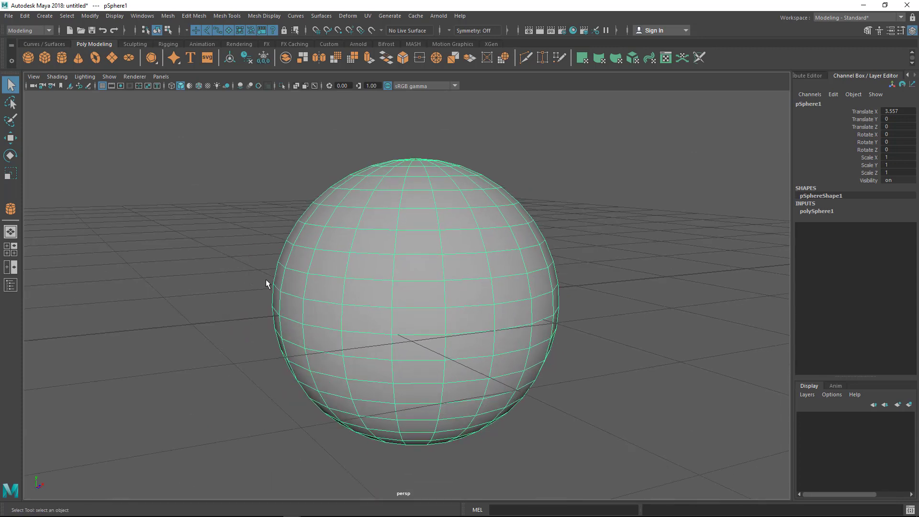
{"action": "middle_click_drag", "start_coordinate": [227, 235], "coordinate": [222, 239], "text": "alt"}
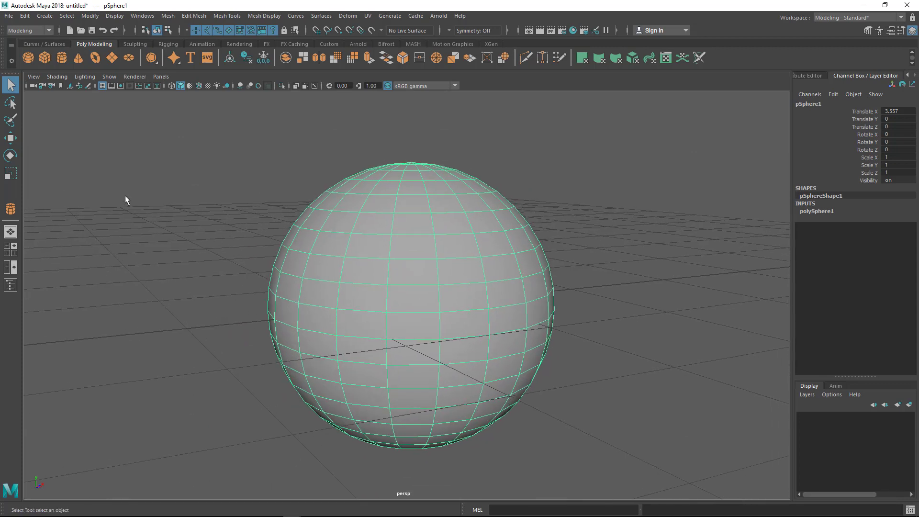
Activate the Lasso tool and draw a freeform selection loop in the empty area beside the sphere
{"action": "left_click", "coordinate": [6, 104]}
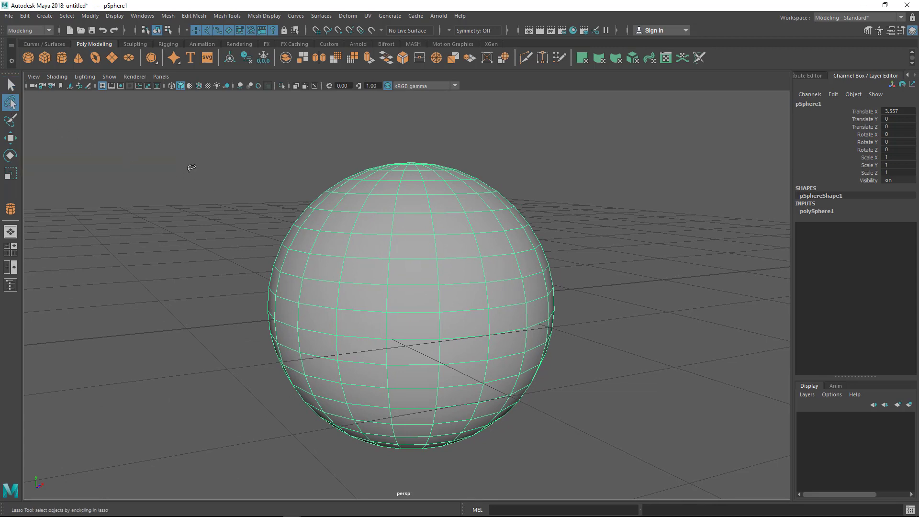
{"action": "mouse_move", "coordinate": [191, 167]}
{"action": "left_mouse_down"}
{"action": "mouse_move", "coordinate": [232, 232]}
{"action": "mouse_move", "coordinate": [205, 315]}
{"action": "mouse_move", "coordinate": [153, 205]}
{"action": "mouse_move", "coordinate": [83, 179]}
{"action": "left_mouse_up"}
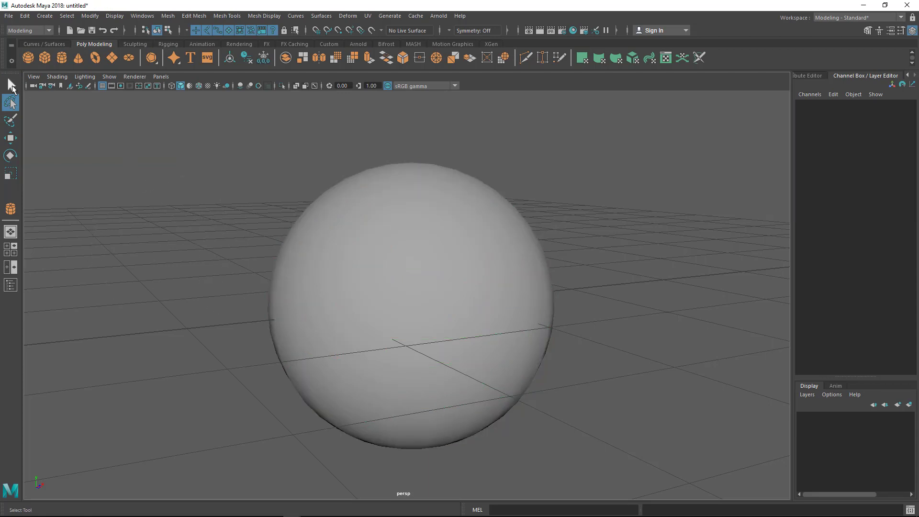
Return to the Select tool and box-select the sphere
{"action": "left_click", "coordinate": [12, 86]}
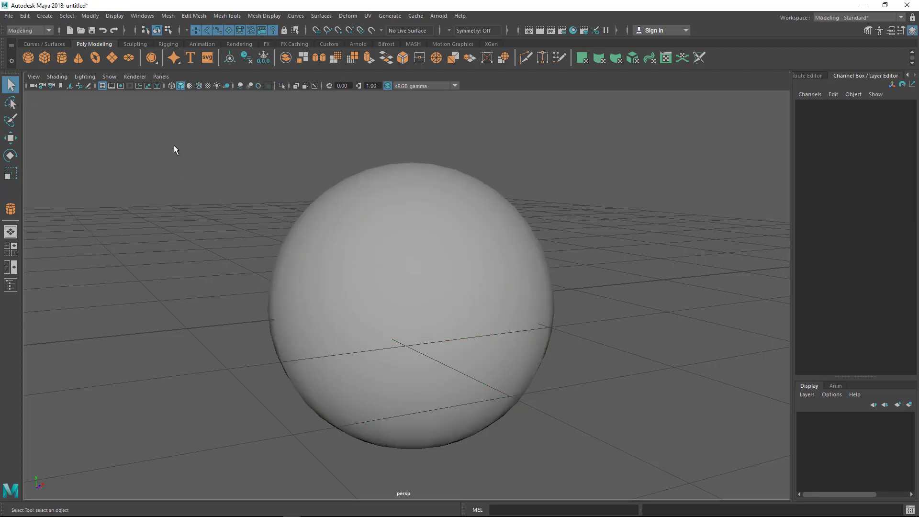
{"action": "left_click_drag", "start_coordinate": [160, 119], "coordinate": [619, 292]}
{"action": "left_click", "coordinate": [160, 155]}
{"action": "left_click_drag", "start_coordinate": [138, 144], "coordinate": [284, 311]}
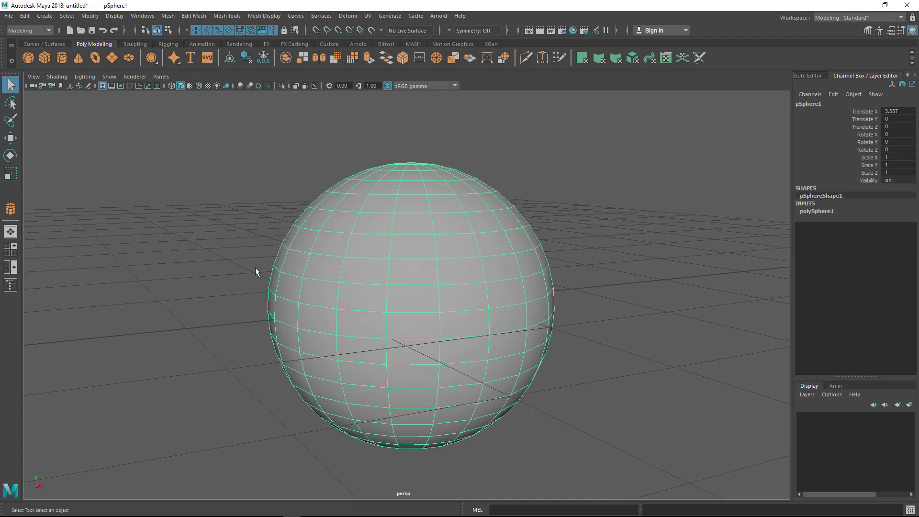
Switch the sphere to vertex mode, draw selection boxes over the vertices on its left side, and clear them
{"action": "left_click", "coordinate": [256, 272]}
{"action": "right_click_drag", "start_coordinate": [334, 206], "coordinate": [258, 203]}
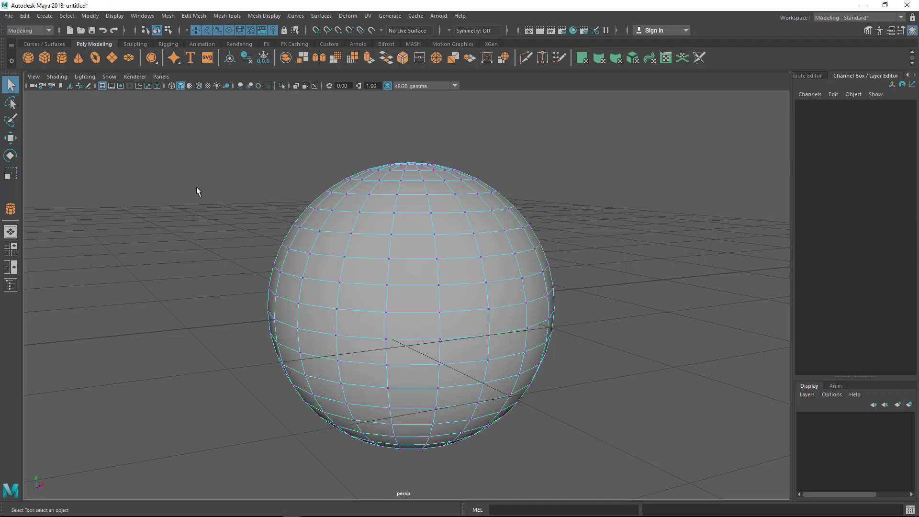
{"action": "left_click_drag", "start_coordinate": [197, 190], "coordinate": [318, 400]}
{"action": "left_click_drag", "start_coordinate": [231, 236], "coordinate": [242, 325]}
{"action": "left_click_drag", "start_coordinate": [218, 201], "coordinate": [355, 410]}
{"action": "left_click", "coordinate": [209, 298]}
Lasso-select vertices across the sphere's left side and middle, and do the same with faces in face mode
{"action": "left_click", "coordinate": [10, 102]}
{"action": "mouse_move", "coordinate": [247, 225]}
{"action": "left_mouse_down"}
{"action": "mouse_move", "coordinate": [317, 239]}
{"action": "mouse_move", "coordinate": [324, 283]}
{"action": "mouse_move", "coordinate": [349, 300]}
{"action": "mouse_move", "coordinate": [439, 297]}
{"action": "mouse_move", "coordinate": [454, 275]}
{"action": "mouse_move", "coordinate": [474, 271]}
{"action": "mouse_move", "coordinate": [500, 321]}
{"action": "mouse_move", "coordinate": [471, 355]}
{"action": "mouse_move", "coordinate": [400, 352]}
{"action": "mouse_move", "coordinate": [325, 383]}
{"action": "mouse_move", "coordinate": [326, 401]}
{"action": "mouse_move", "coordinate": [298, 394]}
{"action": "mouse_move", "coordinate": [235, 225]}
{"action": "left_mouse_up"}
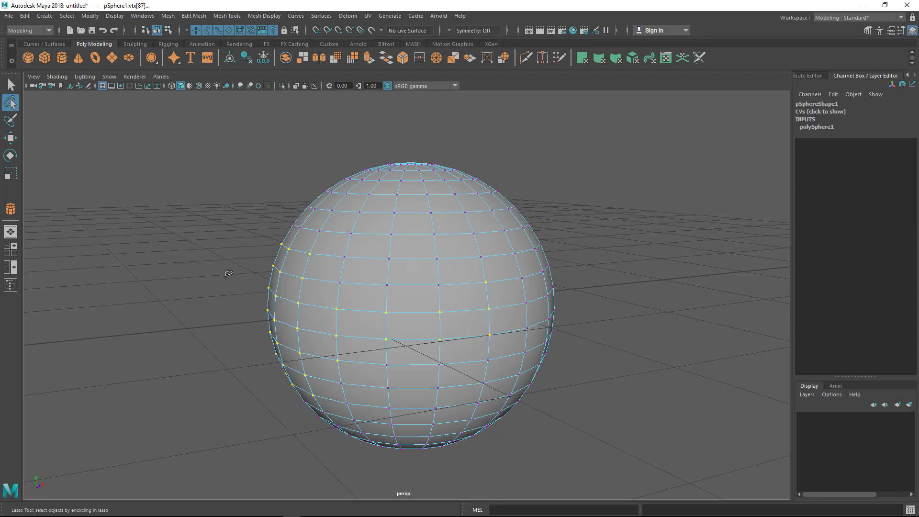
{"action": "right_click_drag", "start_coordinate": [335, 235], "coordinate": [257, 244]}
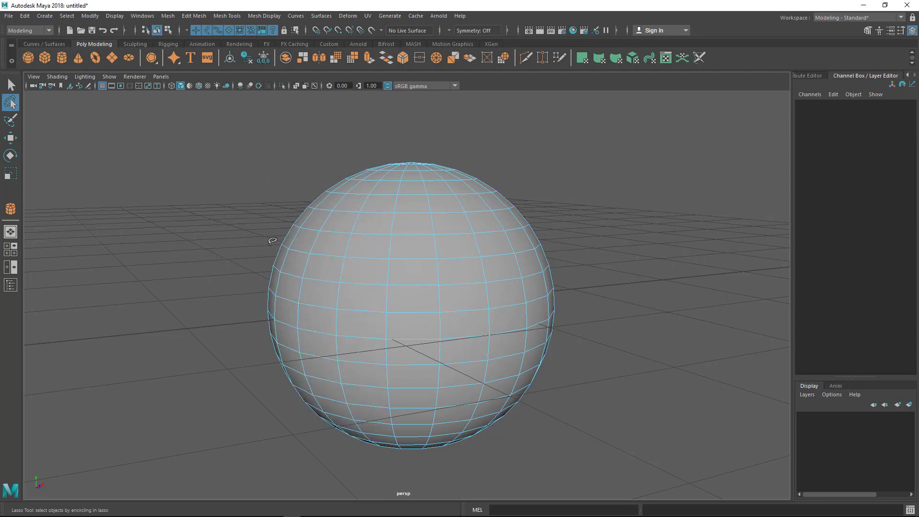
{"action": "mouse_move", "coordinate": [247, 250]}
{"action": "left_mouse_down"}
{"action": "mouse_move", "coordinate": [446, 324]}
{"action": "mouse_move", "coordinate": [308, 368]}
{"action": "mouse_move", "coordinate": [210, 245]}
{"action": "mouse_move", "coordinate": [238, 207]}
{"action": "left_mouse_up"}
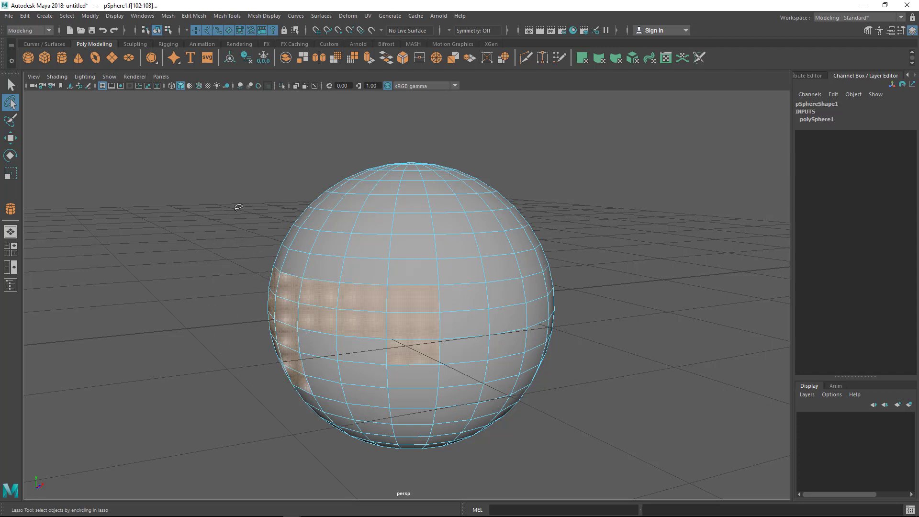
Clear the face selection, return to the Select tool, and put the sphere back in object mode
{"action": "left_click", "coordinate": [629, 273]}
{"action": "left_click_drag", "start_coordinate": [358, 246], "coordinate": [347, 203], "text": "alt"}
{"action": "scroll", "coordinate": [365, 271], "scroll_direction": "down", "scroll_amount": 6}
{"action": "left_click_drag", "start_coordinate": [365, 272], "coordinate": [397, 283], "text": "alt"}
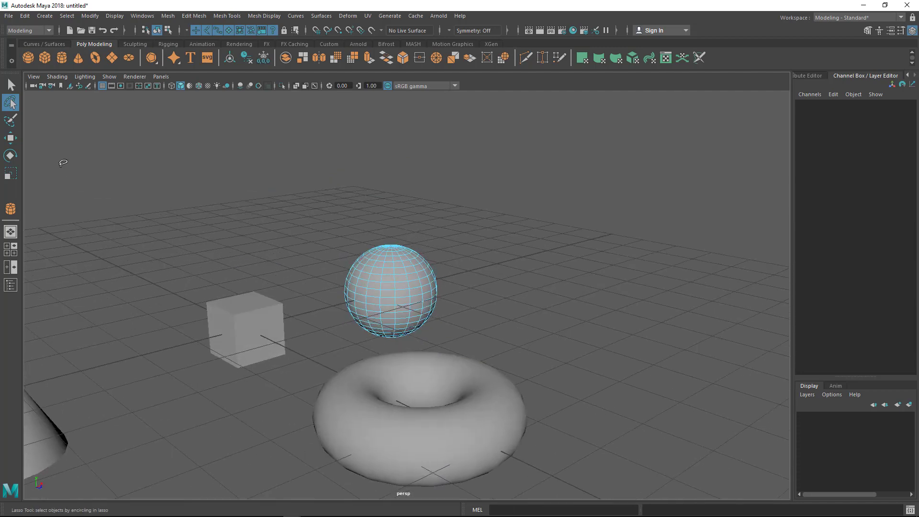
{"action": "left_click", "coordinate": [11, 85]}
{"action": "right_click_drag", "start_coordinate": [375, 231], "coordinate": [478, 168]}
{"action": "left_click", "coordinate": [466, 231]}
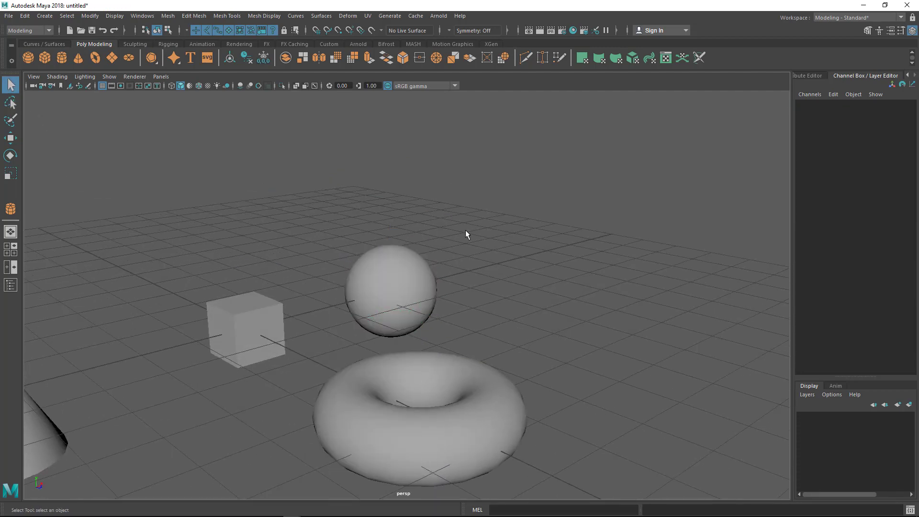
Draw freeform selection loops around the sphere with the Lasso tool and clear the selection
{"action": "scroll", "coordinate": [465, 230], "scroll_direction": "down", "scroll_amount": 5}
{"action": "left_click", "coordinate": [10, 103]}
{"action": "mouse_move", "coordinate": [367, 207]}
{"action": "left_mouse_down"}
{"action": "mouse_move", "coordinate": [380, 318]}
{"action": "mouse_move", "coordinate": [400, 177]}
{"action": "left_mouse_up"}
{"action": "left_click_drag", "start_coordinate": [356, 268], "coordinate": [360, 281], "text": "alt"}
{"action": "left_click", "coordinate": [462, 233]}
{"action": "scroll", "coordinate": [324, 274], "scroll_direction": "up", "scroll_amount": 2}
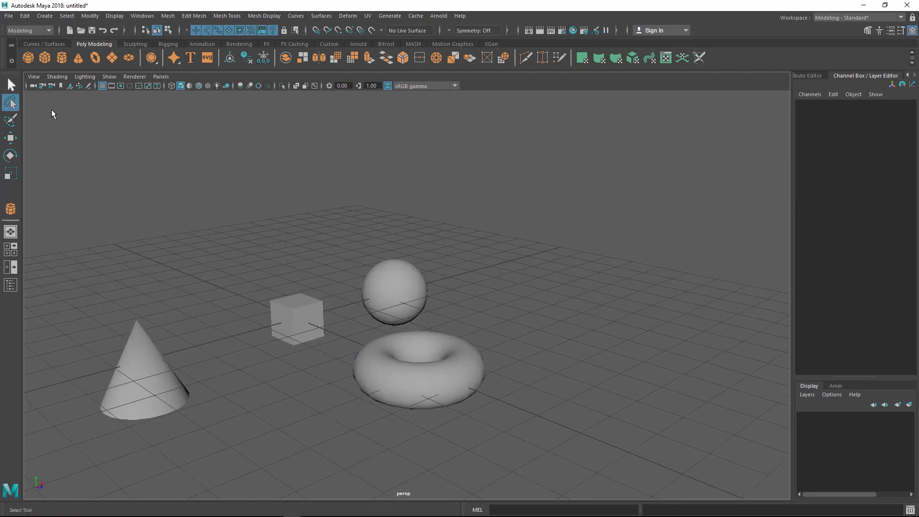
Box-select the cube, sphere and torus together with the Select tool, and clear the selection
{"action": "key", "text": "q"}
{"action": "left_click_drag", "start_coordinate": [287, 261], "coordinate": [412, 348]}
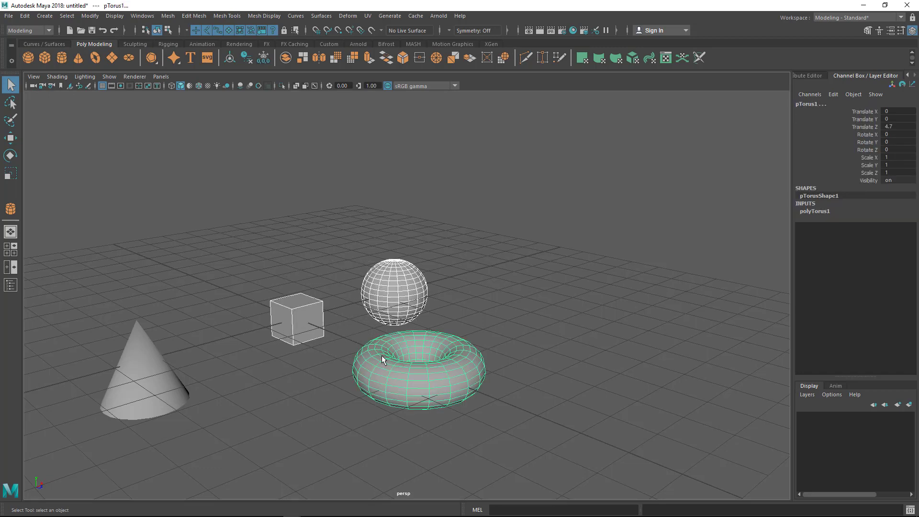
{"action": "left_click", "coordinate": [644, 323]}
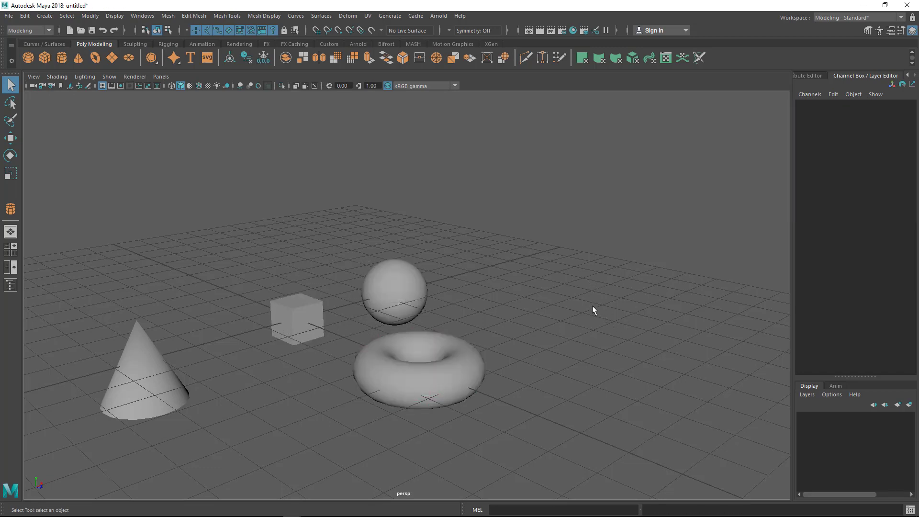
Lasso-select the cube and sphere, return to the Select tool, and clear the selection
{"action": "left_click", "coordinate": [11, 103]}
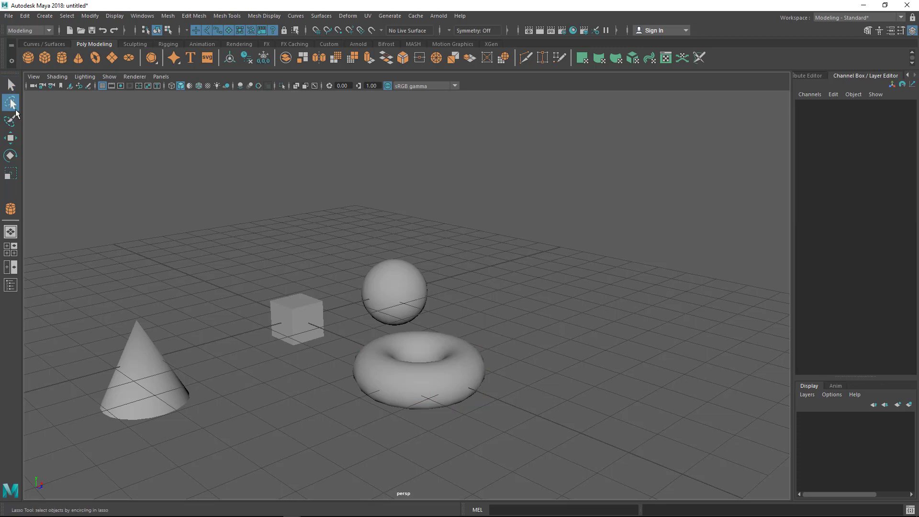
{"action": "mouse_move", "coordinate": [282, 250]}
{"action": "left_mouse_down"}
{"action": "mouse_move", "coordinate": [277, 300]}
{"action": "mouse_move", "coordinate": [287, 253]}
{"action": "left_mouse_up"}
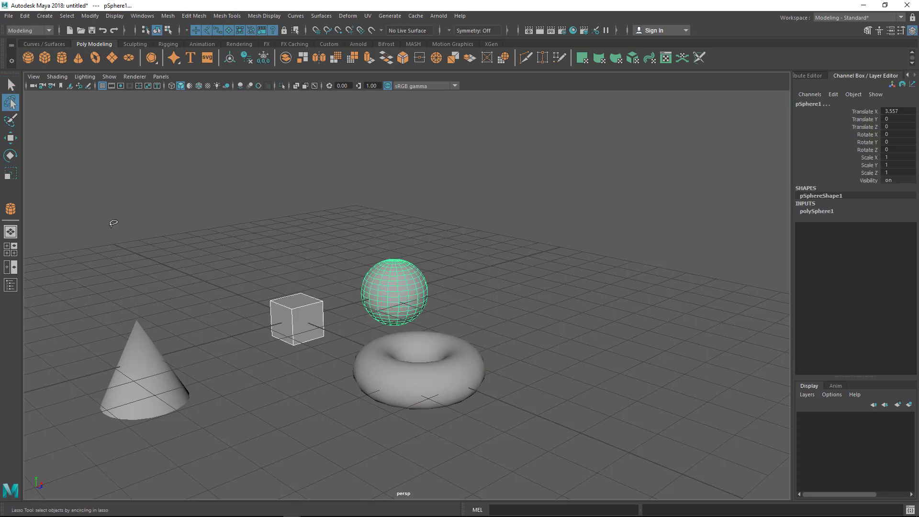
{"action": "left_click", "coordinate": [18, 87]}
{"action": "left_click", "coordinate": [248, 205]}
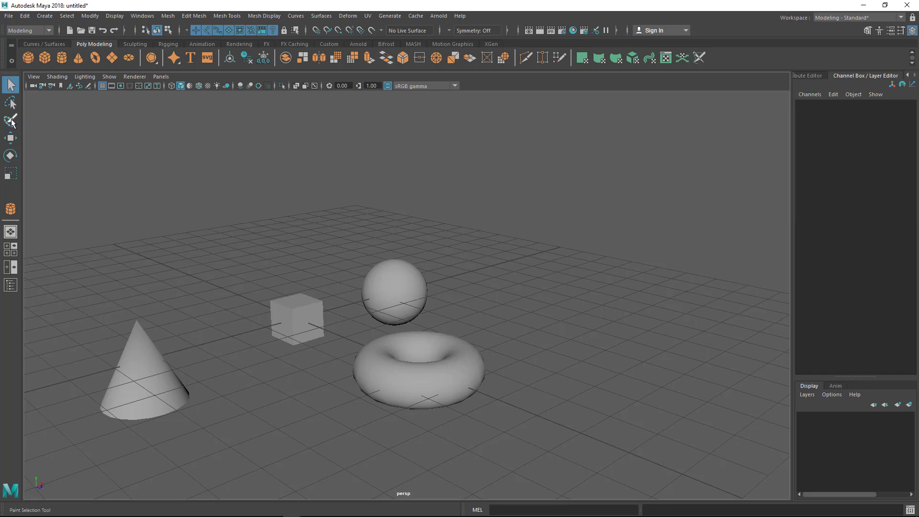
Activate the Paint Selection tool and paint over the sphere to select the vertices across its front and left side
{"action": "scroll", "coordinate": [234, 342], "scroll_direction": "up", "scroll_amount": 4}
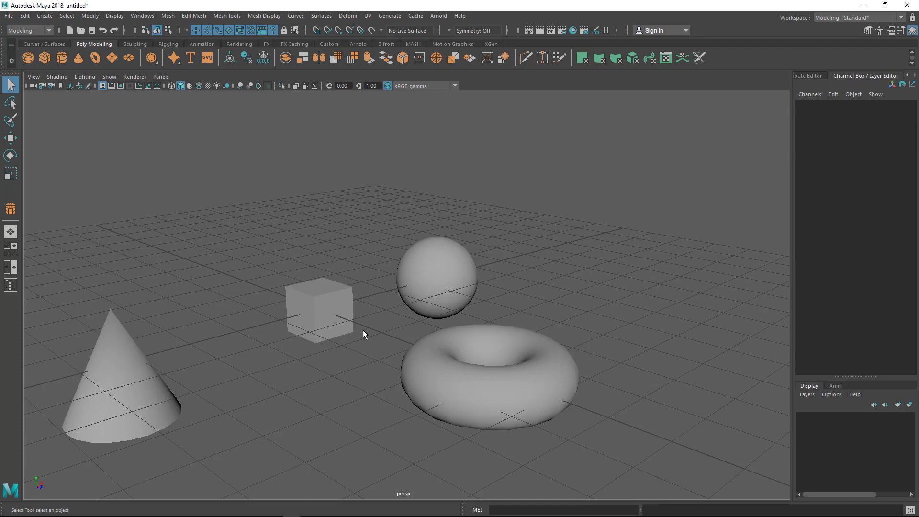
{"action": "left_click", "coordinate": [14, 125]}
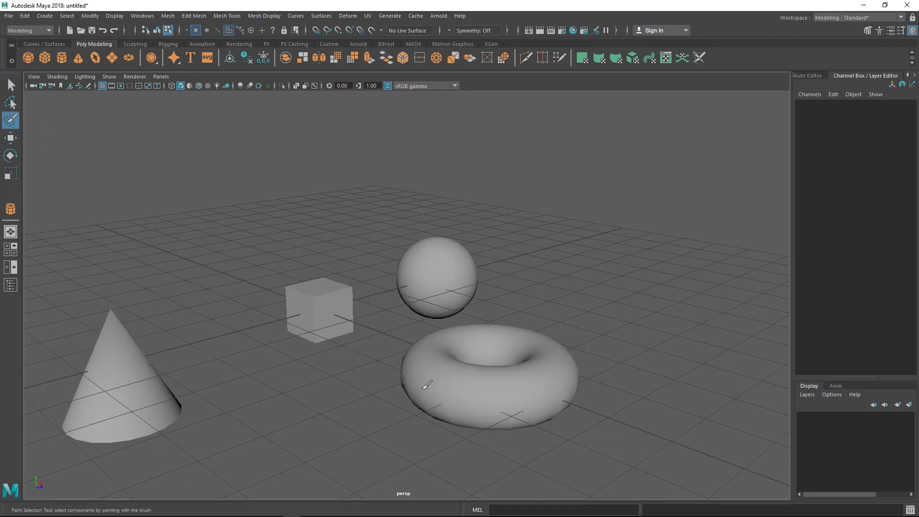
{"action": "scroll", "coordinate": [267, 307], "scroll_direction": "up", "scroll_amount": 4}
{"action": "middle_click_drag", "start_coordinate": [281, 349], "coordinate": [258, 380], "text": "alt"}
{"action": "scroll", "coordinate": [379, 302], "scroll_direction": "up", "scroll_amount": 6}
{"action": "middle_click_drag", "start_coordinate": [443, 302], "coordinate": [413, 292], "text": "alt"}
{"action": "right_click_drag", "start_coordinate": [423, 237], "coordinate": [373, 249]}
{"action": "middle_click_drag", "start_coordinate": [348, 310], "coordinate": [330, 290], "text": "alt"}
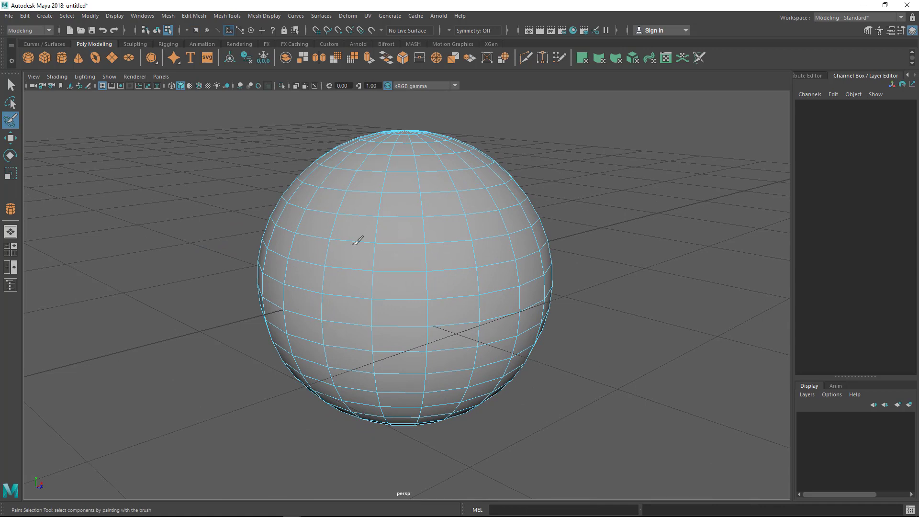
{"action": "right_click_drag", "start_coordinate": [363, 222], "coordinate": [308, 221]}
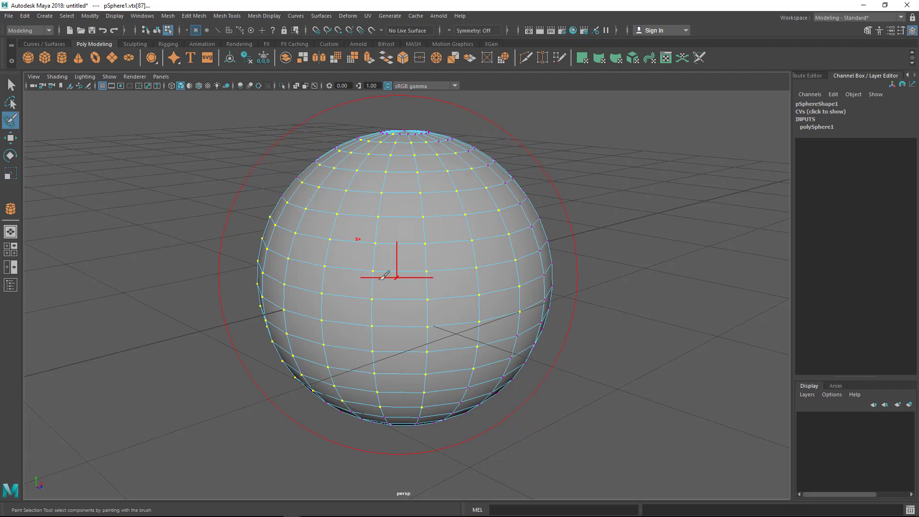
Examine the Paint Selection tool's brush and paint operation settings, and close them without changes
{"action": "double_click", "coordinate": [11, 121]}
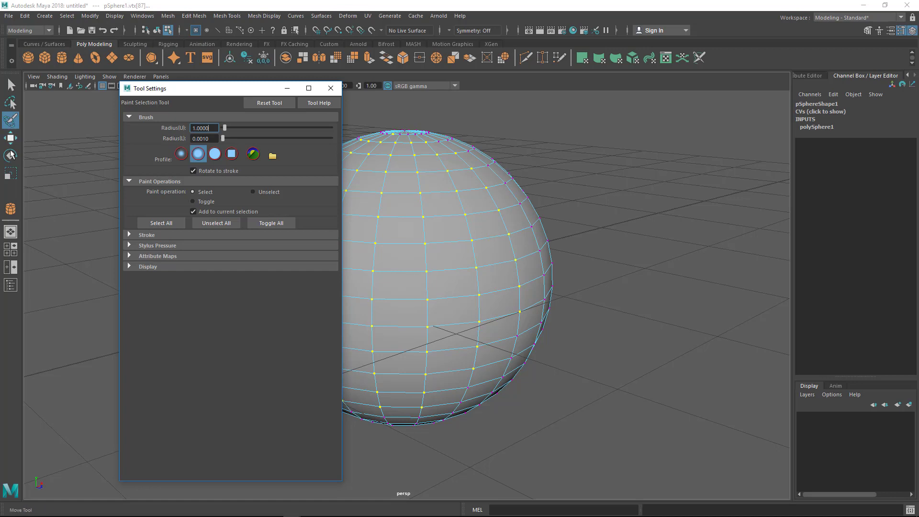
{"action": "left_click_drag", "start_coordinate": [199, 91], "coordinate": [132, 101]}
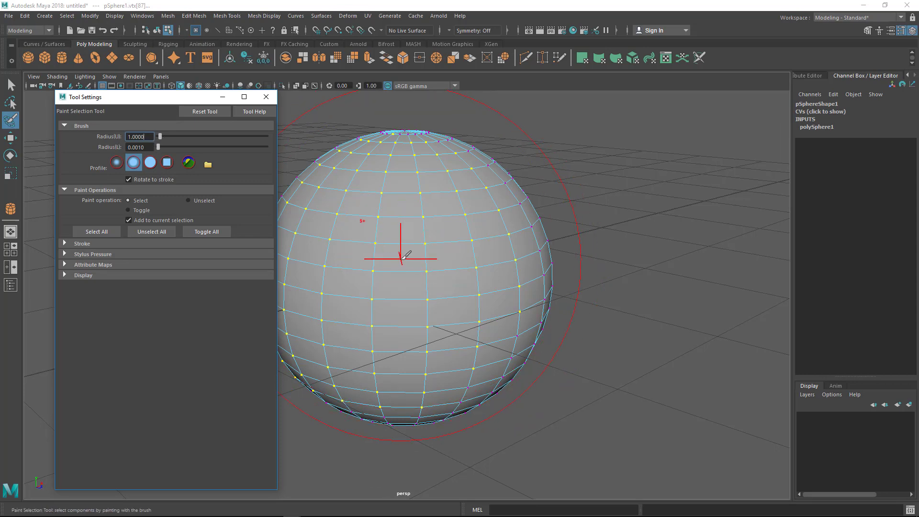
{"action": "left_click", "coordinate": [266, 96]}
Shrink the paint selection brush interactively over the sphere, and clear the selected vertices with the Select tool
{"action": "key", "text": "b"}
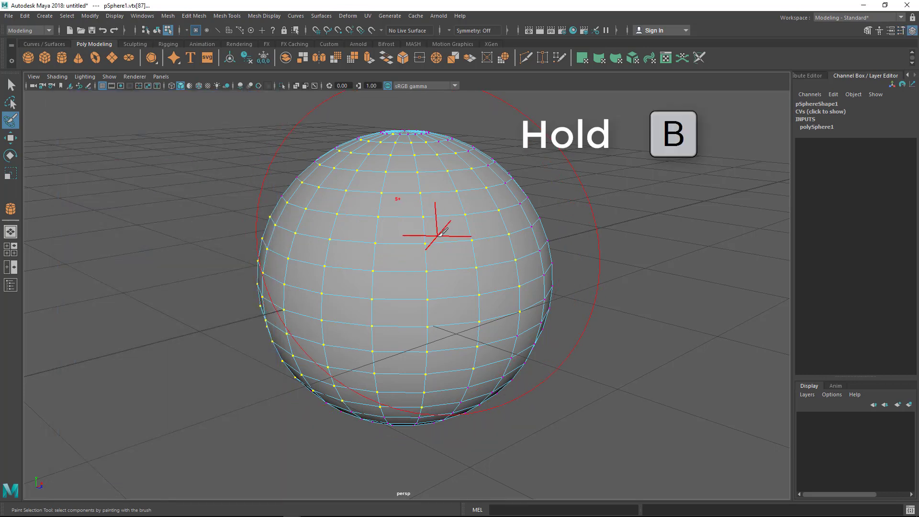
{"action": "left_click_drag", "start_coordinate": [440, 233], "coordinate": [364, 240]}
{"action": "key", "text": "q"}
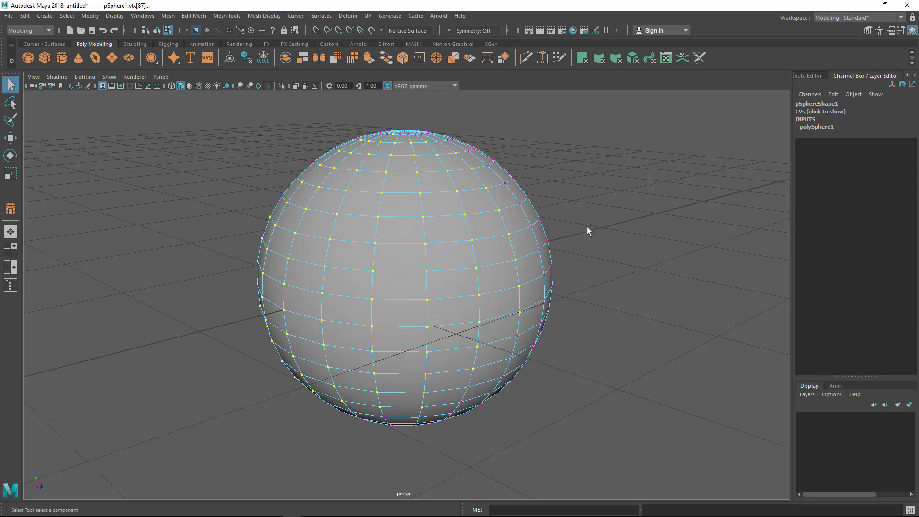
{"action": "left_click", "coordinate": [588, 228]}
Paint-select vertices on the sphere's front with the small brush, enlarge the brush, and paint over more of the sphere
{"action": "left_click", "coordinate": [10, 119]}
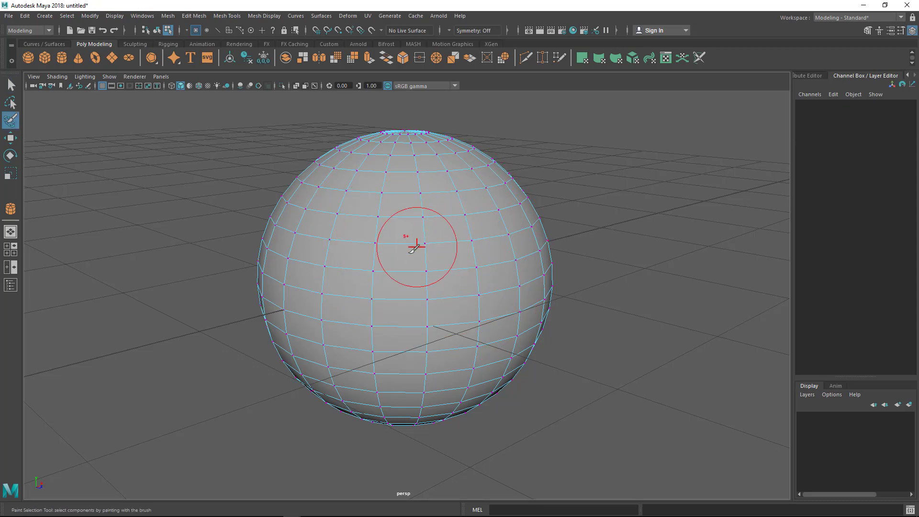
{"action": "mouse_move", "coordinate": [385, 236]}
{"action": "left_mouse_down"}
{"action": "mouse_move", "coordinate": [375, 268]}
{"action": "mouse_move", "coordinate": [324, 257]}
{"action": "mouse_move", "coordinate": [335, 225]}
{"action": "mouse_move", "coordinate": [357, 204]}
{"action": "mouse_move", "coordinate": [410, 230]}
{"action": "mouse_move", "coordinate": [425, 286]}
{"action": "mouse_move", "coordinate": [486, 212]}
{"action": "mouse_move", "coordinate": [480, 293]}
{"action": "mouse_move", "coordinate": [362, 305]}
{"action": "left_mouse_up"}
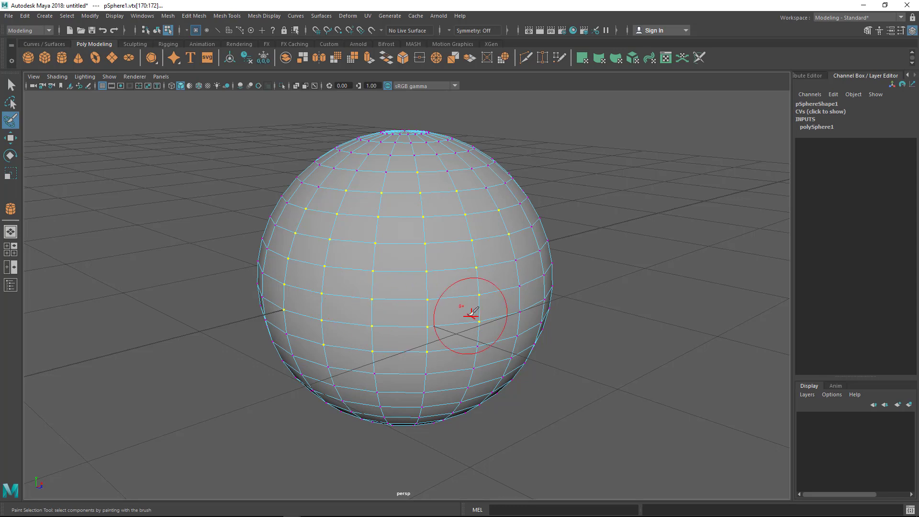
{"action": "key", "text": "b"}
{"action": "mouse_move", "coordinate": [411, 283]}
{"action": "left_mouse_down"}
{"action": "mouse_move", "coordinate": [451, 274]}
{"action": "mouse_move", "coordinate": [389, 197]}
{"action": "mouse_move", "coordinate": [543, 273]}
{"action": "mouse_move", "coordinate": [326, 262]}
{"action": "left_mouse_up"}
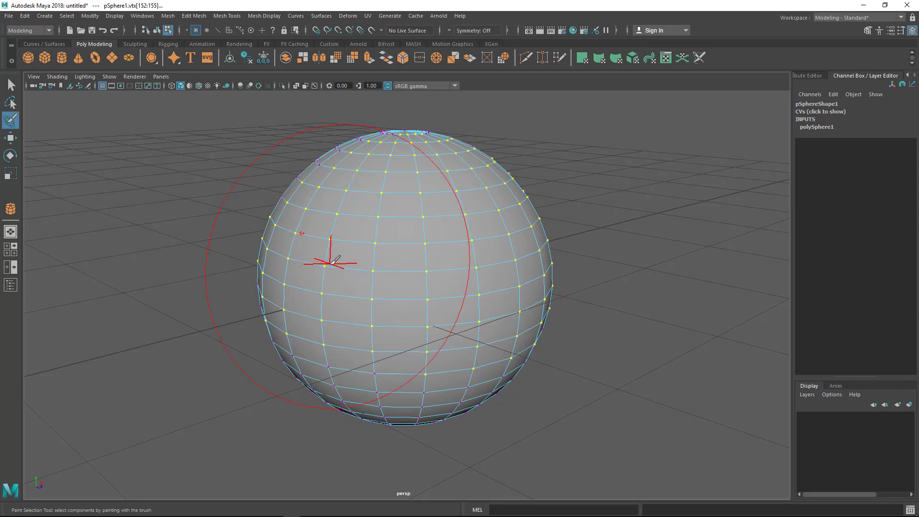
Return to the Select tool, put the sphere back in object mode, and clear the selection
{"action": "key", "text": "q"}
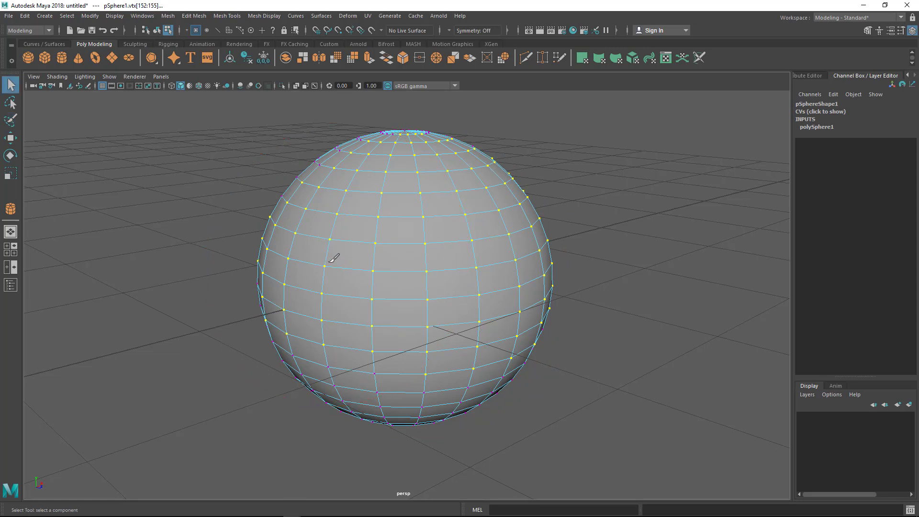
{"action": "left_click", "coordinate": [213, 168]}
{"action": "right_click_drag", "start_coordinate": [417, 228], "coordinate": [465, 214]}
{"action": "left_click", "coordinate": [593, 222]}
{"action": "right_click_drag", "start_coordinate": [593, 222], "coordinate": [68, 125], "text": "alt"}
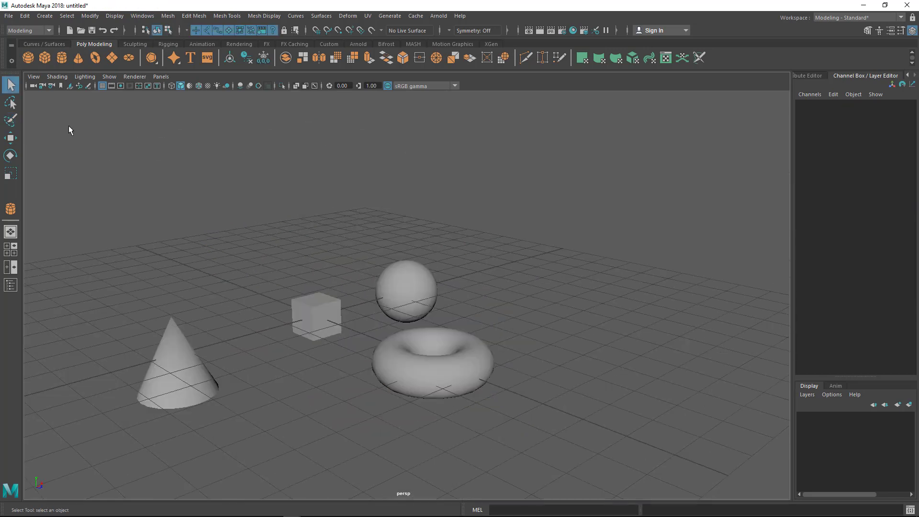